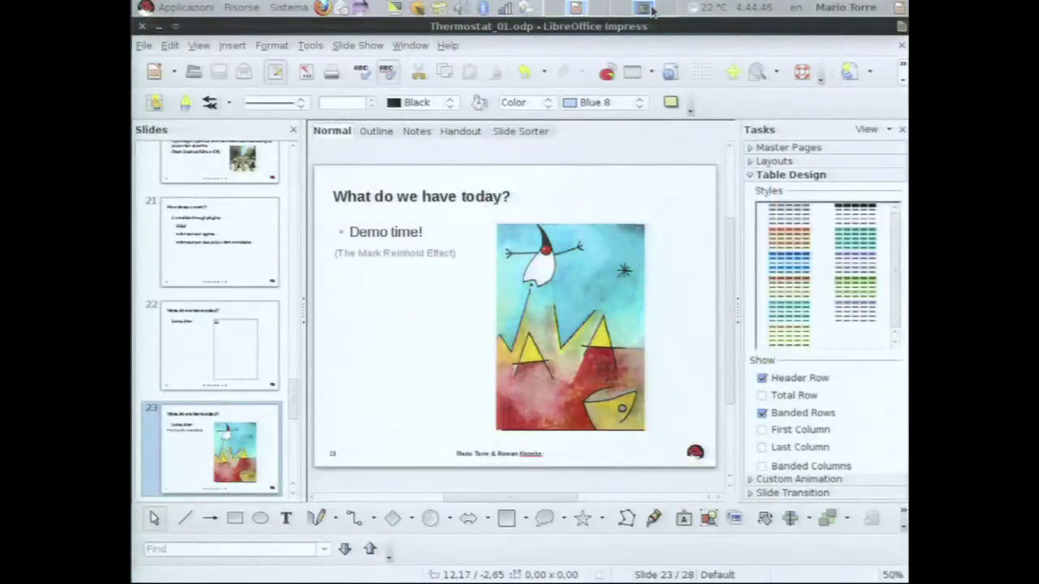
- Switch to the terminal and run ./distribution/target/bin/thermostat service --start in the thermostat-0.4 session
click(646, 8)
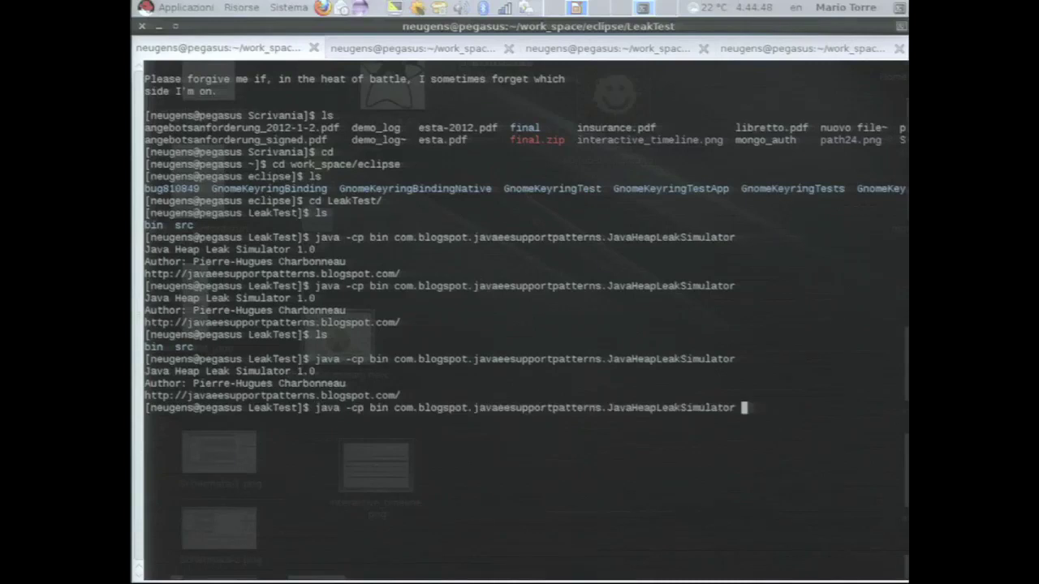
click(476, 51)
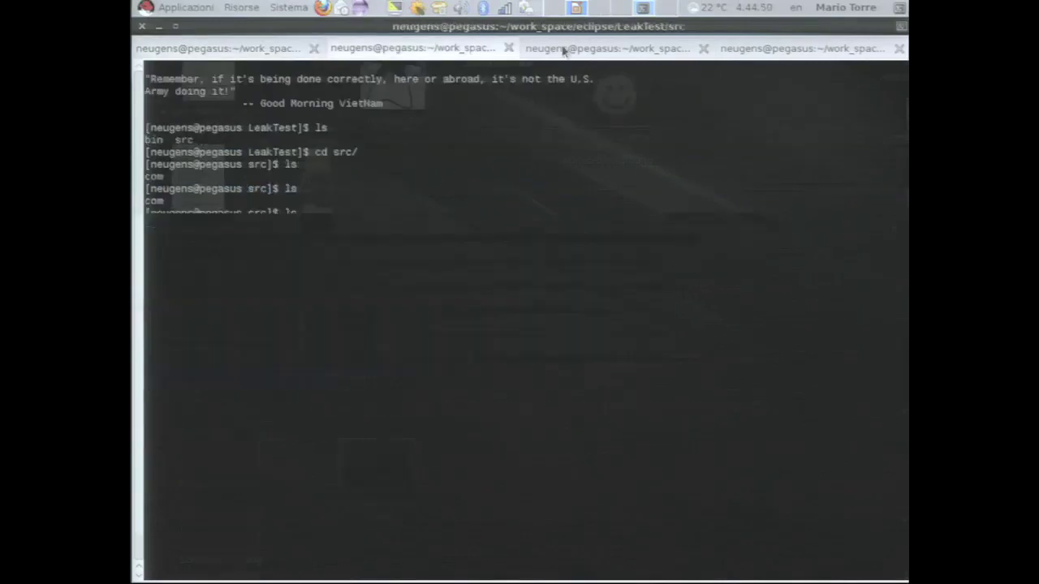
click(564, 51)
key(Up)
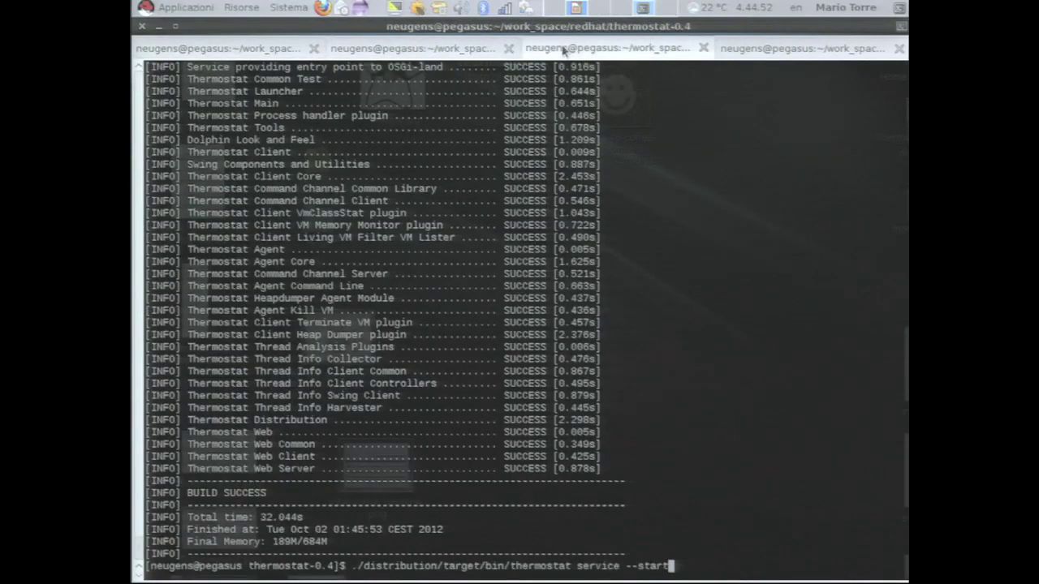
key(Return)
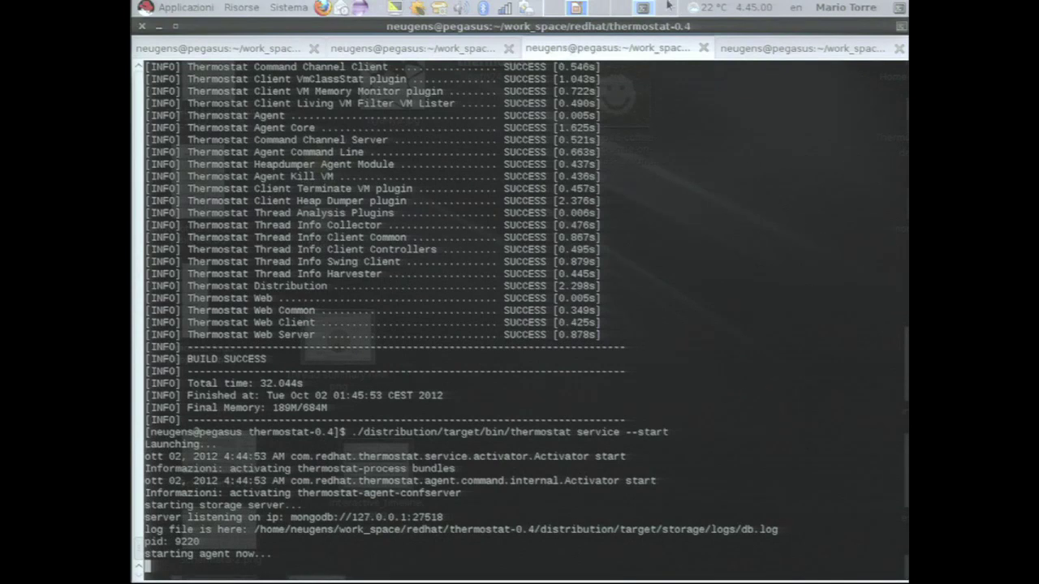
- Launch the Thermostat client with ./distribution/target/bin/thermostat gui in the other thermostat-0.4 terminal session
click(741, 54)
key(Up)
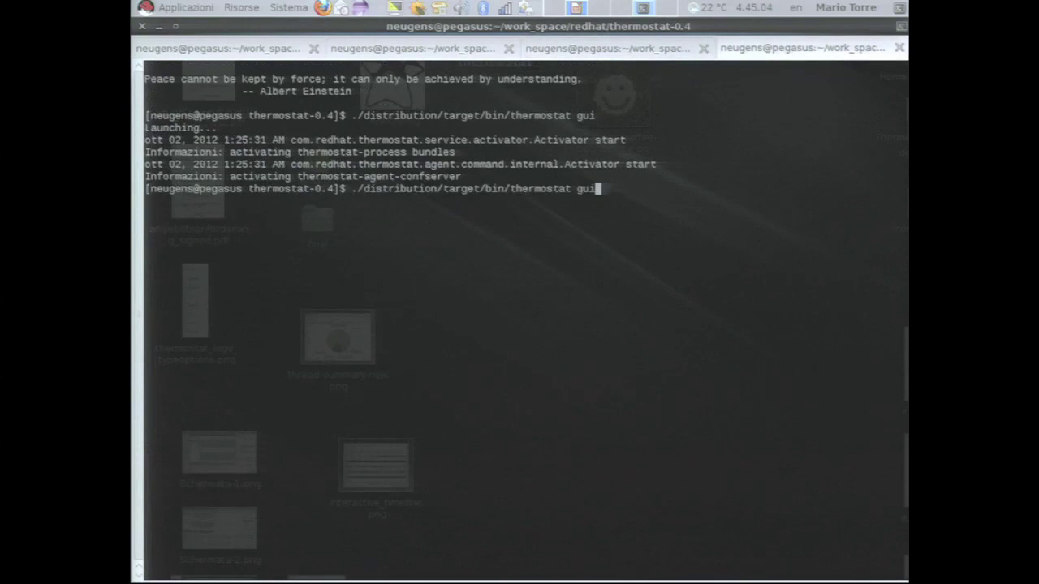
key(Return)
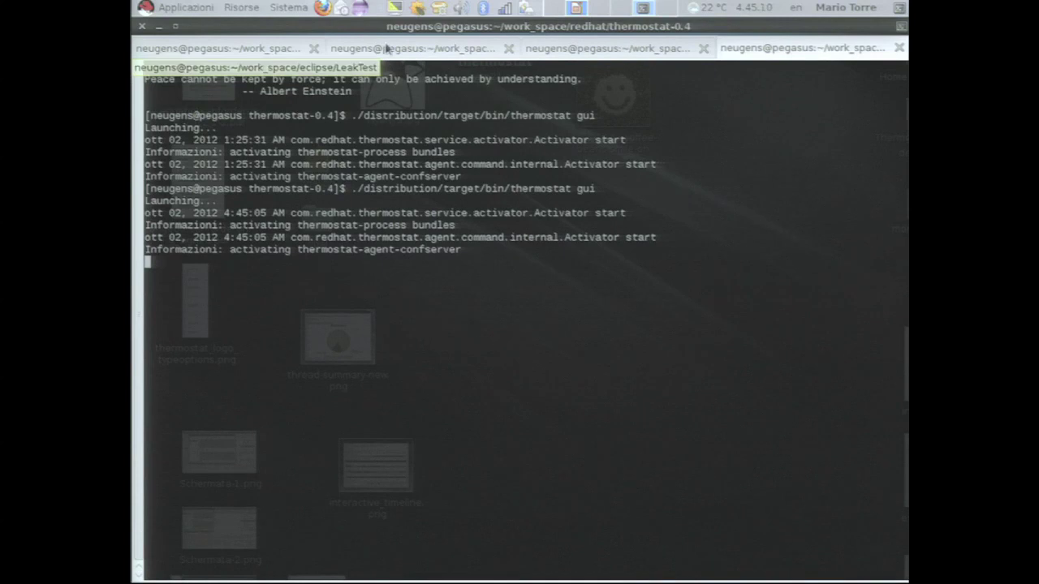
- Check the startup output of the Thermostat service and GUI across the open terminal sessions
click(276, 54)
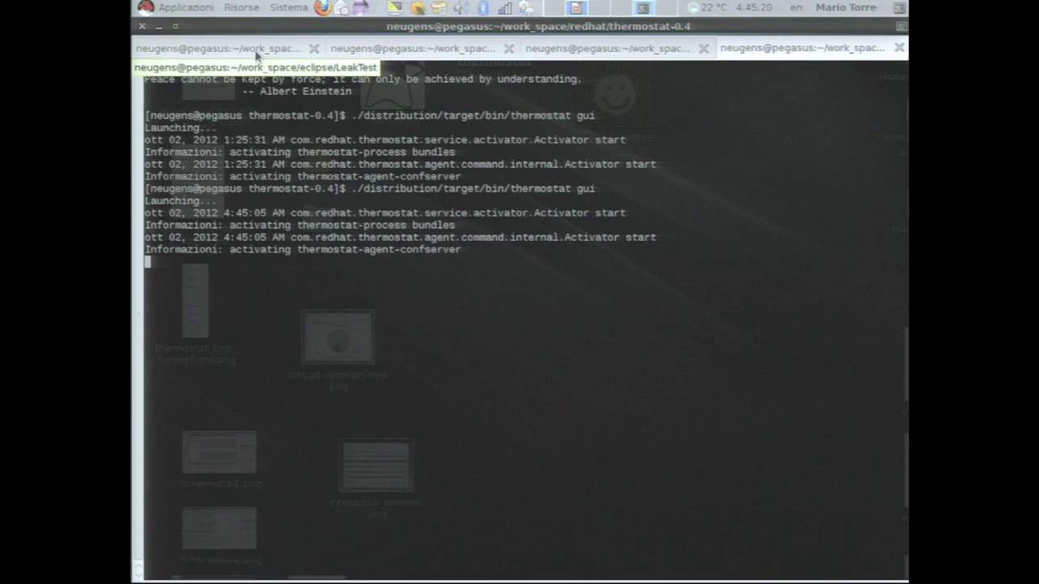
click(257, 52)
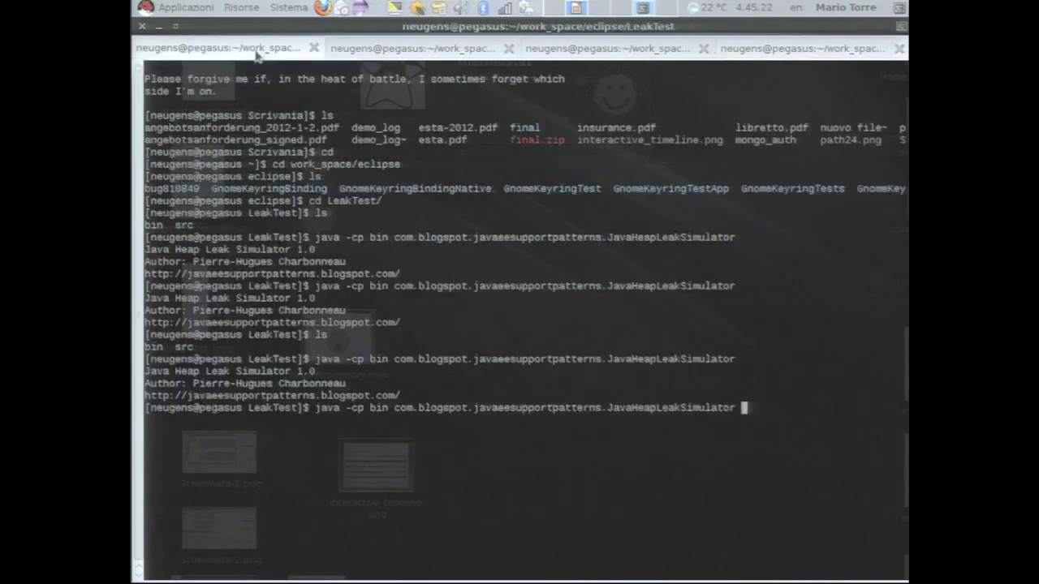
click(771, 52)
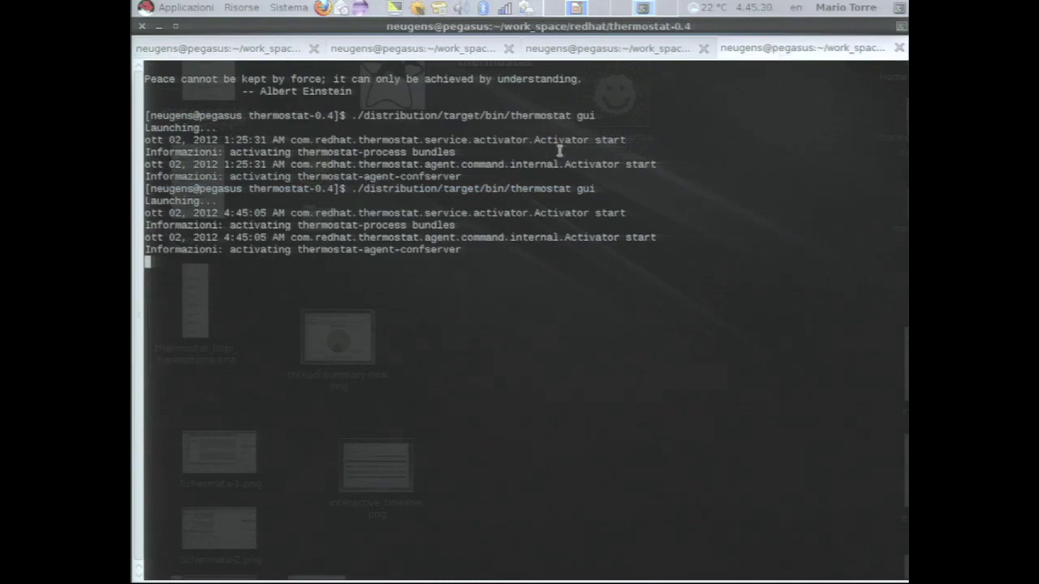
click(582, 50)
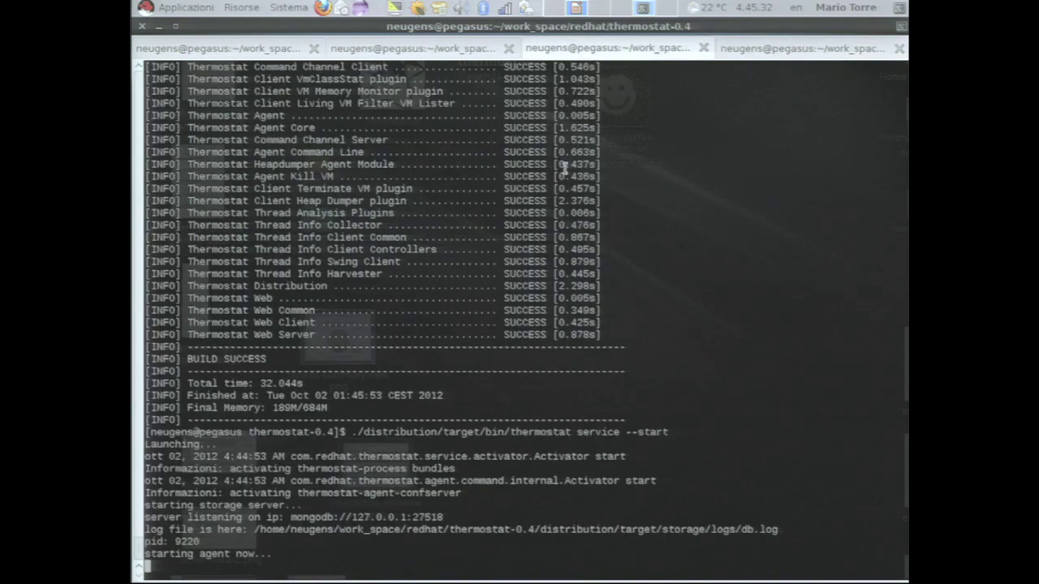
click(741, 61)
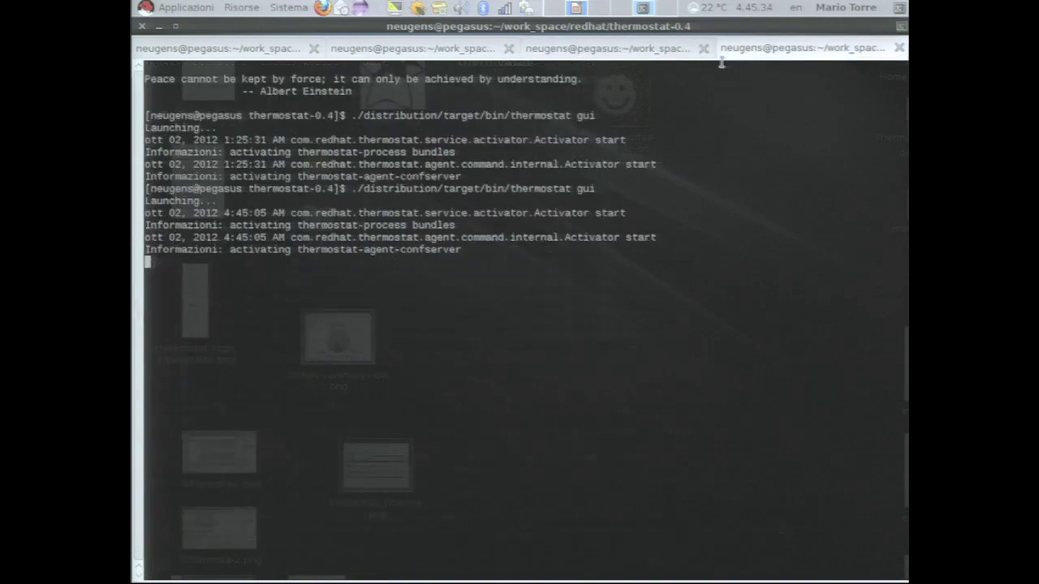
click(540, 50)
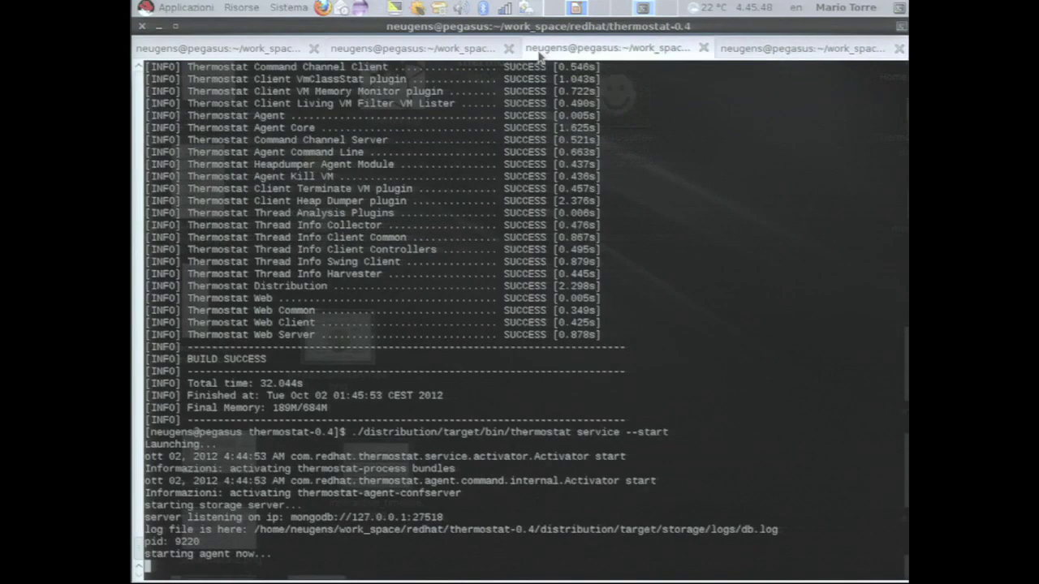
click(282, 45)
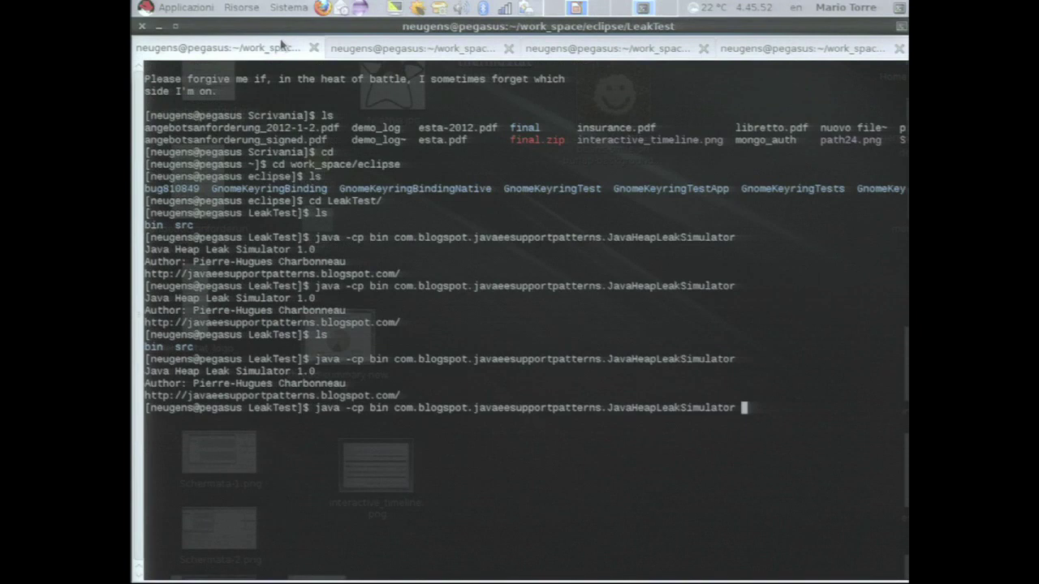
click(730, 51)
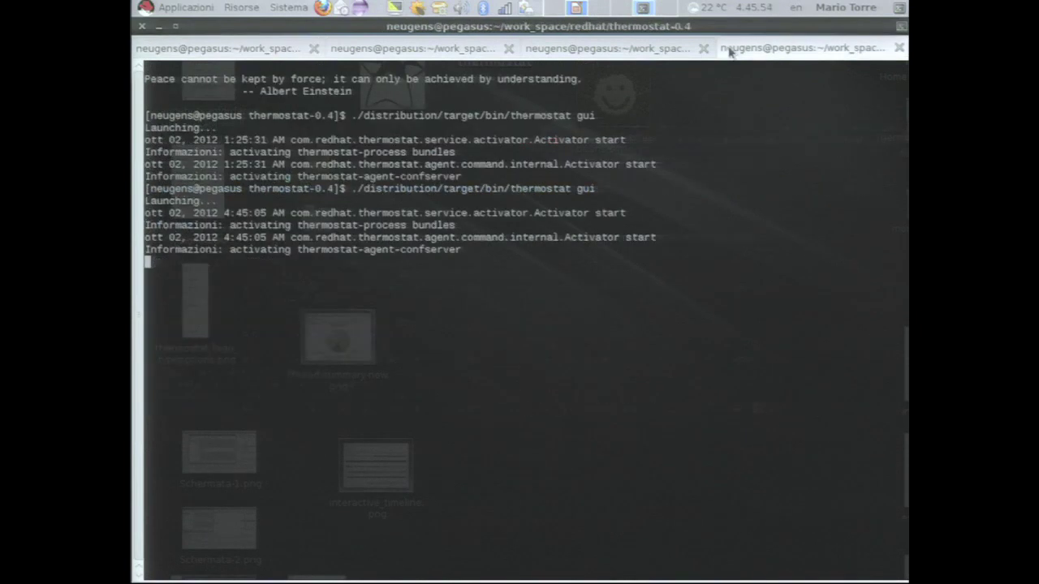
click(590, 54)
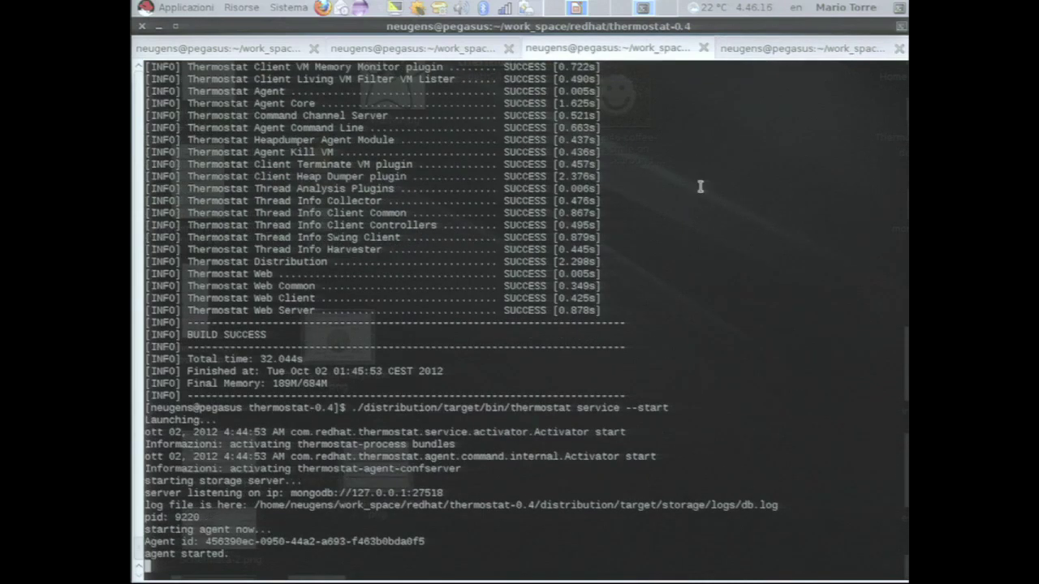
click(780, 51)
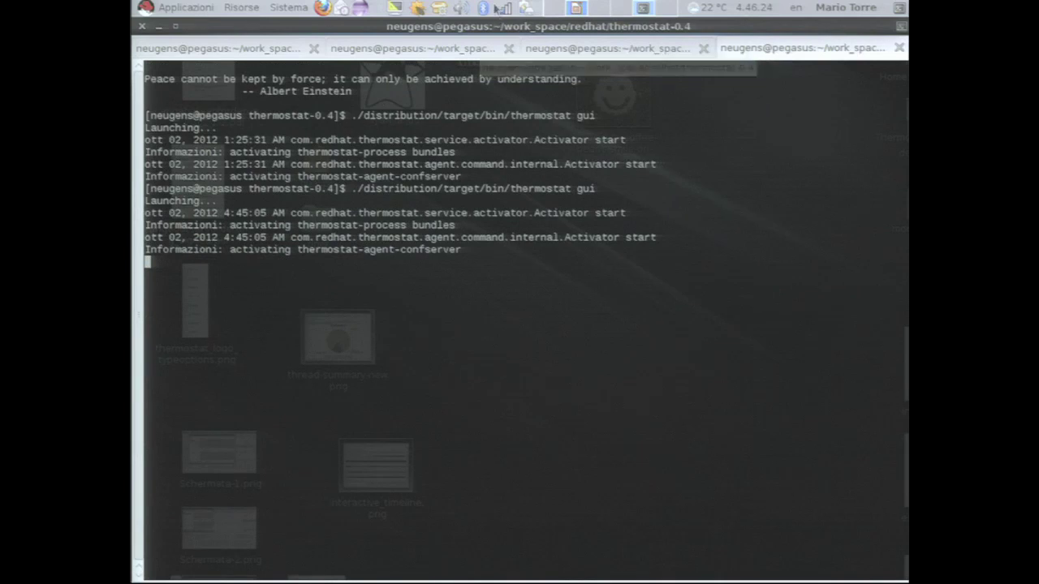
- Disconnect from the Oracle_wifi wireless network and place the Thermostat window fully within the screen
click(504, 8)
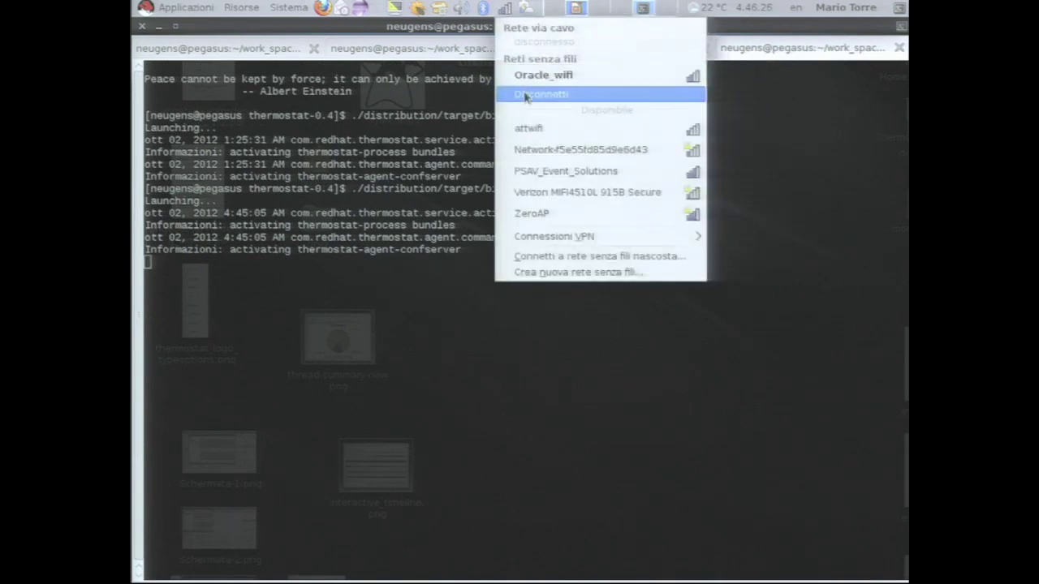
click(525, 94)
drag(444, 28, 649, 76)
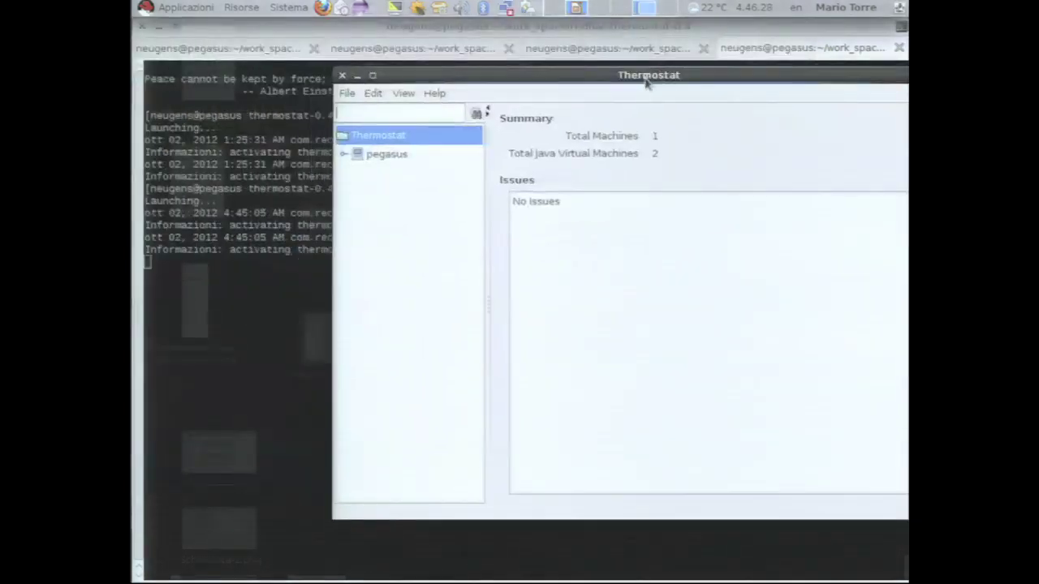
drag(557, 79, 466, 56)
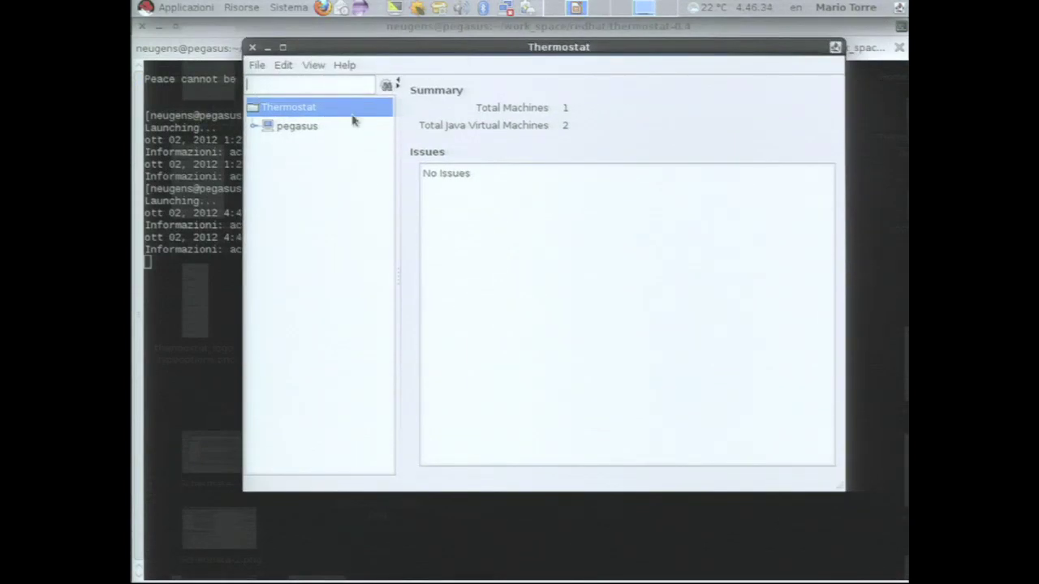
- Expand the pegasus host to view its overview, and return to the overall Thermostat summary
click(254, 128)
click(319, 126)
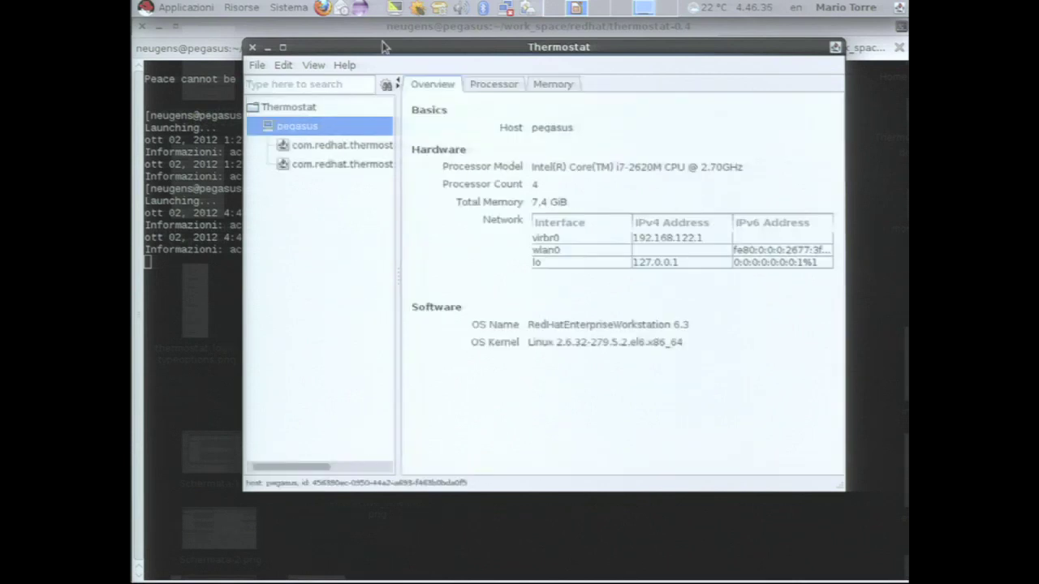
drag(382, 47, 398, 51)
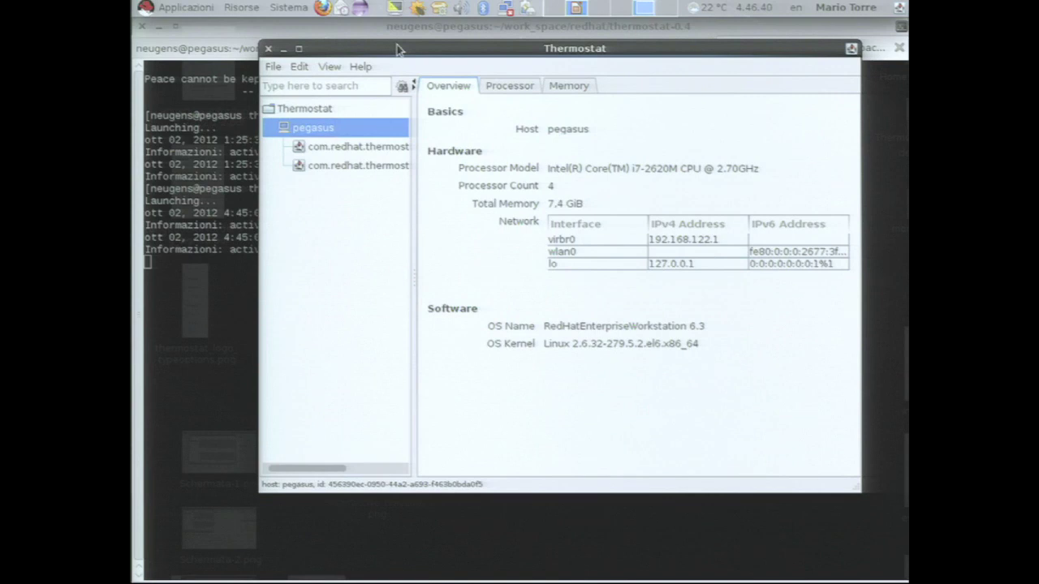
click(300, 114)
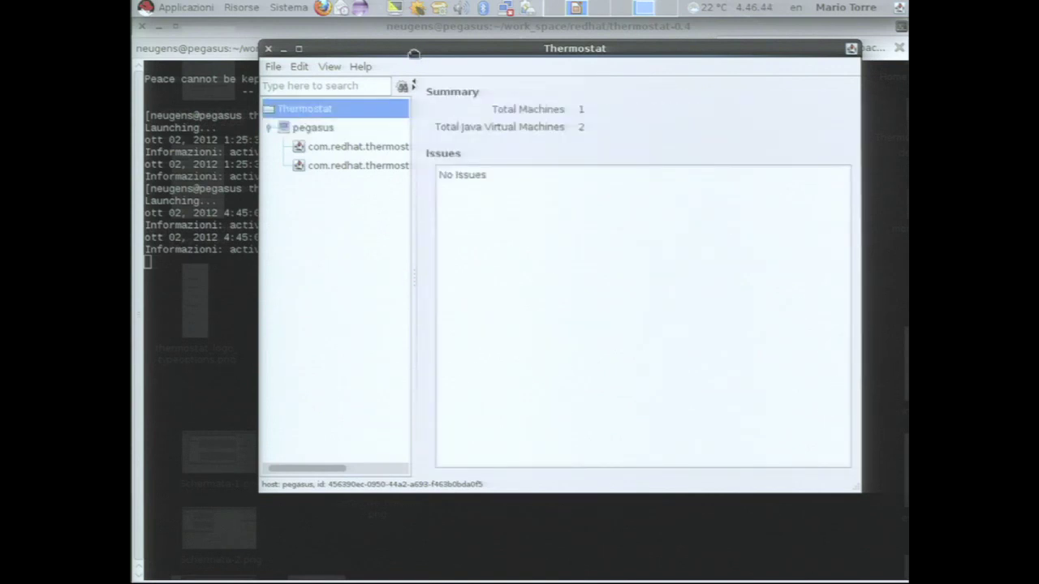
drag(420, 55, 416, 47)
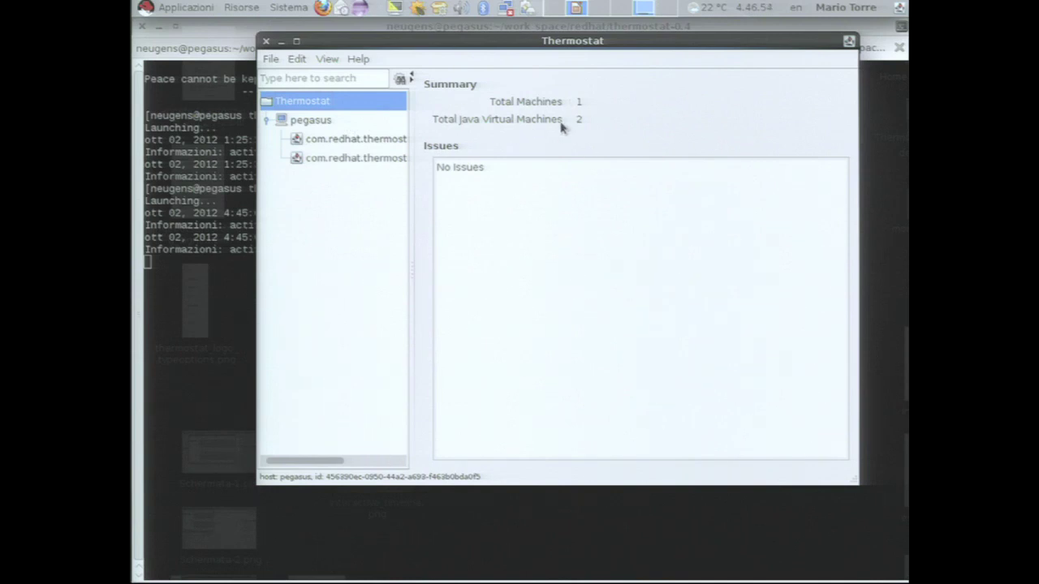
- Examine the pegasus host's hardware overview, processor usage chart and memory chart
click(317, 121)
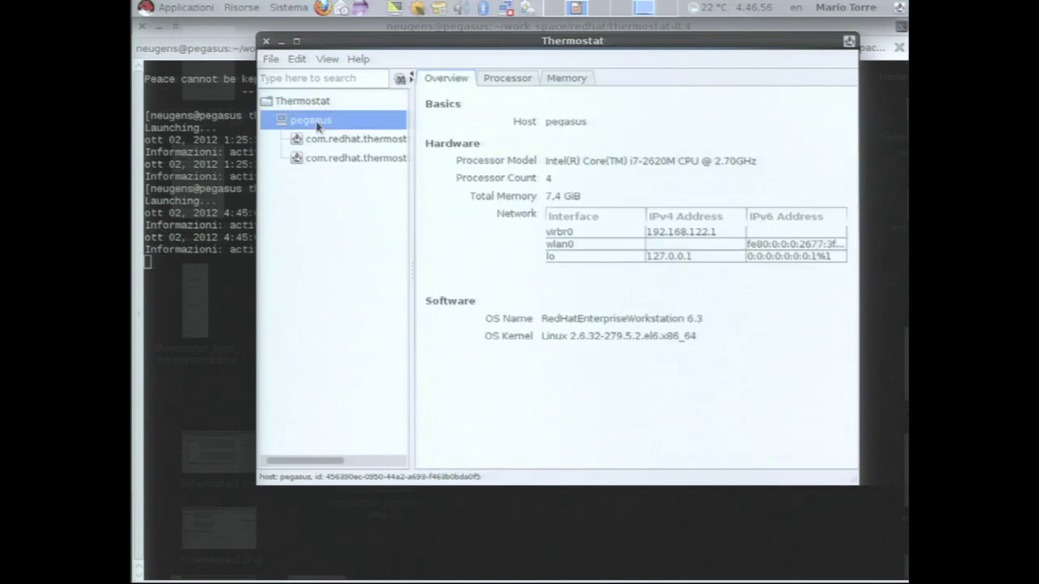
click(502, 80)
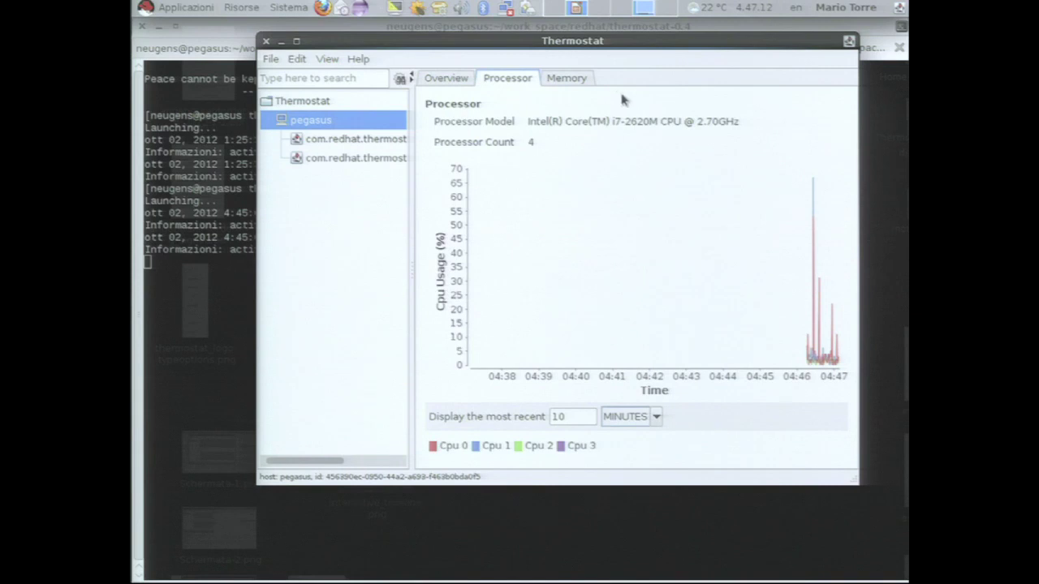
click(581, 84)
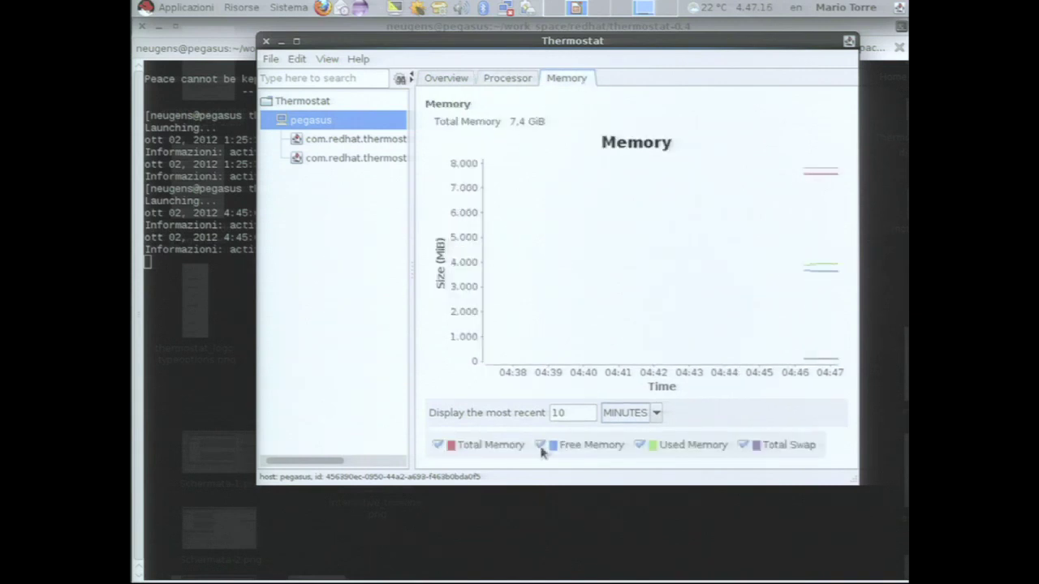
- View the process overviews of the two com.redhat.thermostat Java virtual machines under pegasus
click(342, 140)
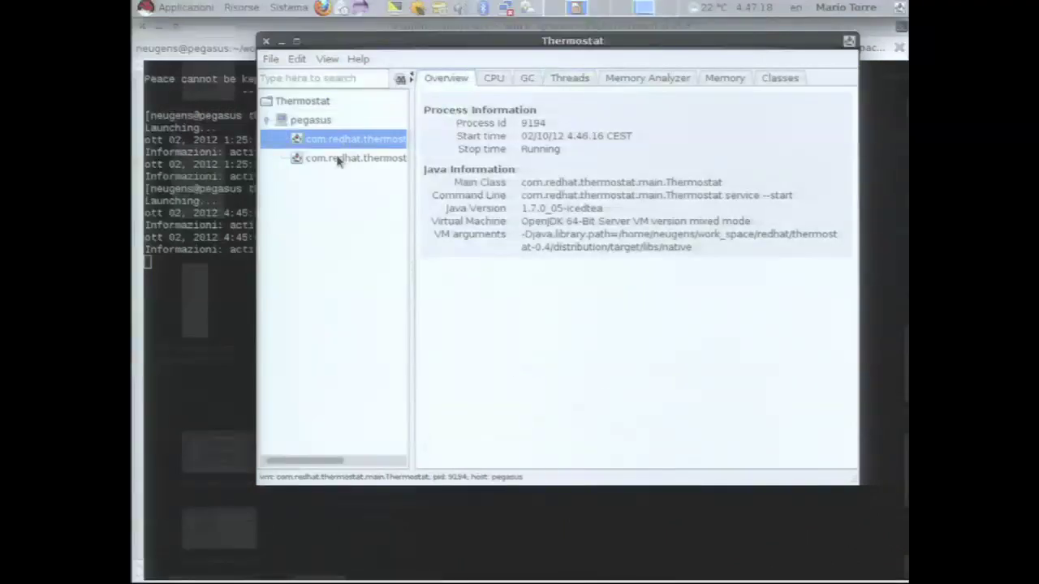
click(336, 159)
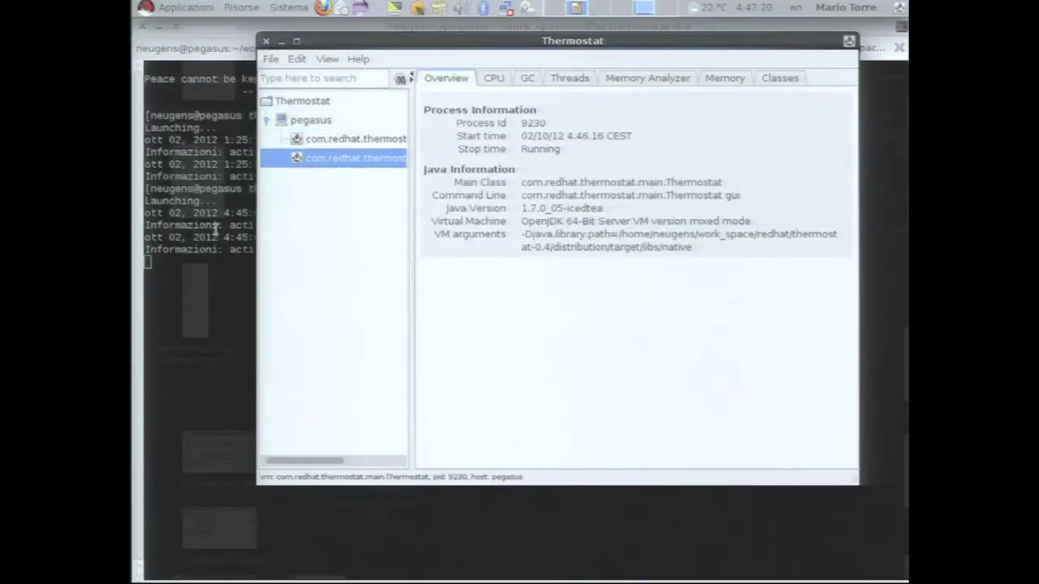
- Bring the Thermostat window back in front of the terminal and set it to stay always on top
click(217, 231)
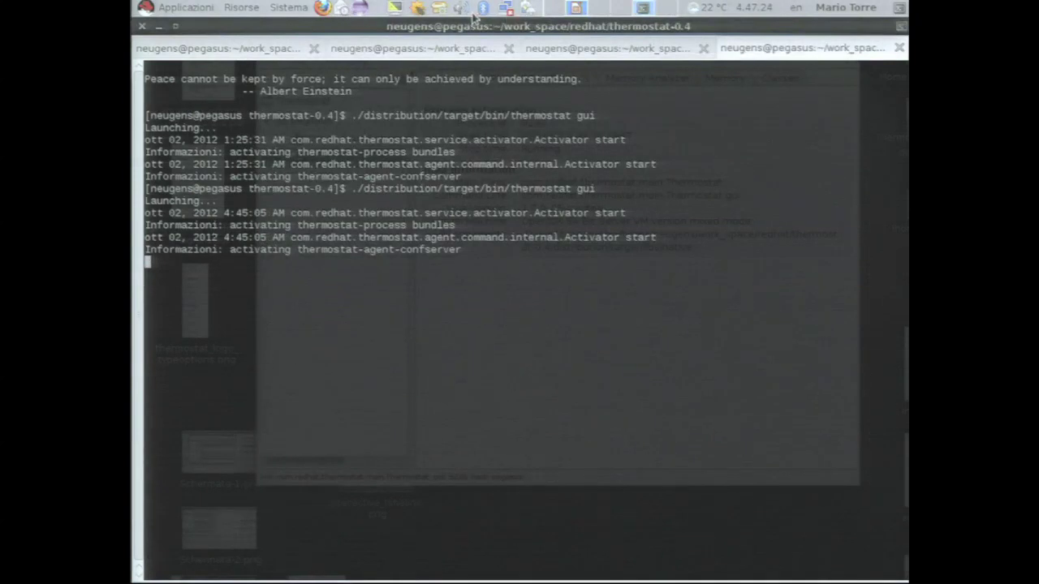
click(890, 7)
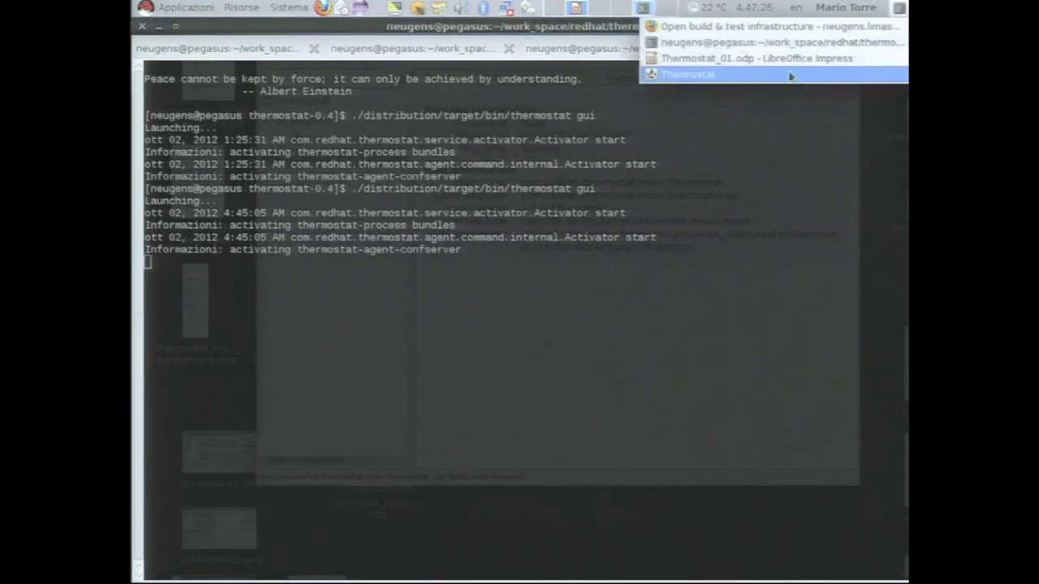
click(789, 74)
right_click(571, 40)
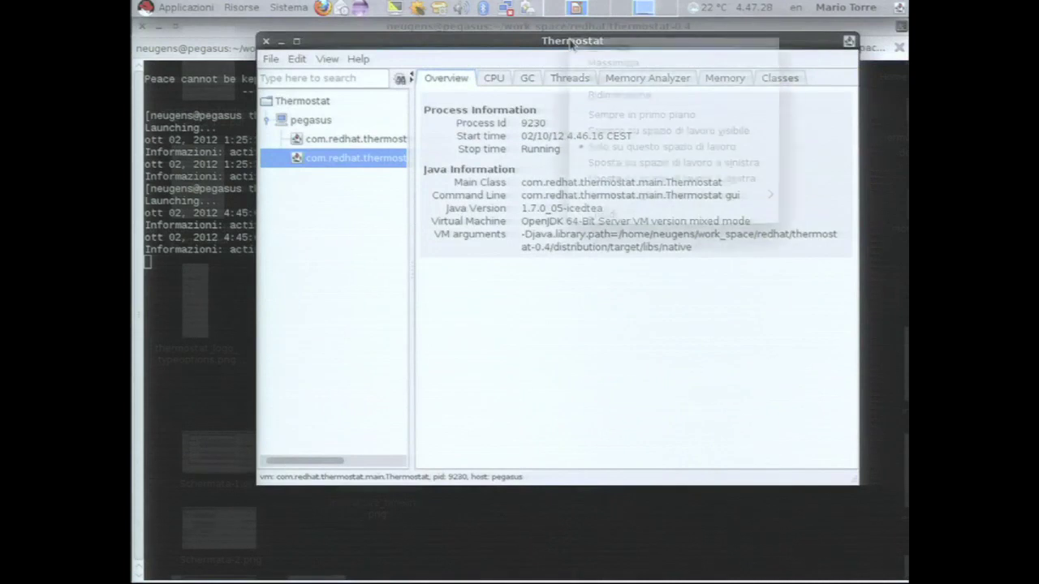
click(615, 116)
- Run java -cp bin com.blogspot.javaeesupportpatterns.JavaHeapLeakSimulator in the LeakTest terminal session, with the Thermostat window moved aside meanwhile
drag(463, 36, 524, 102)
click(241, 69)
click(239, 51)
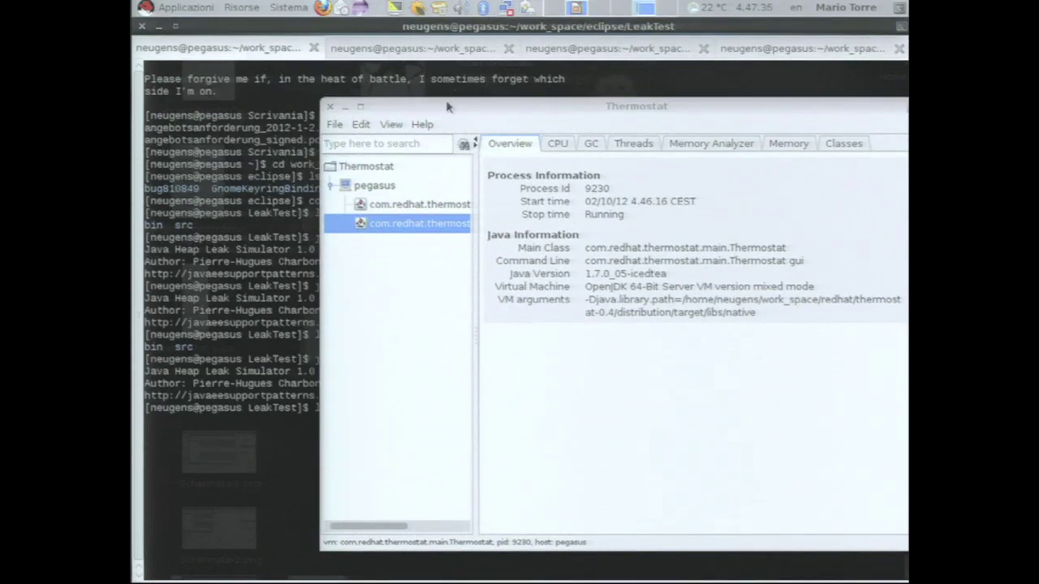
drag(417, 104, 548, 311)
click(317, 286)
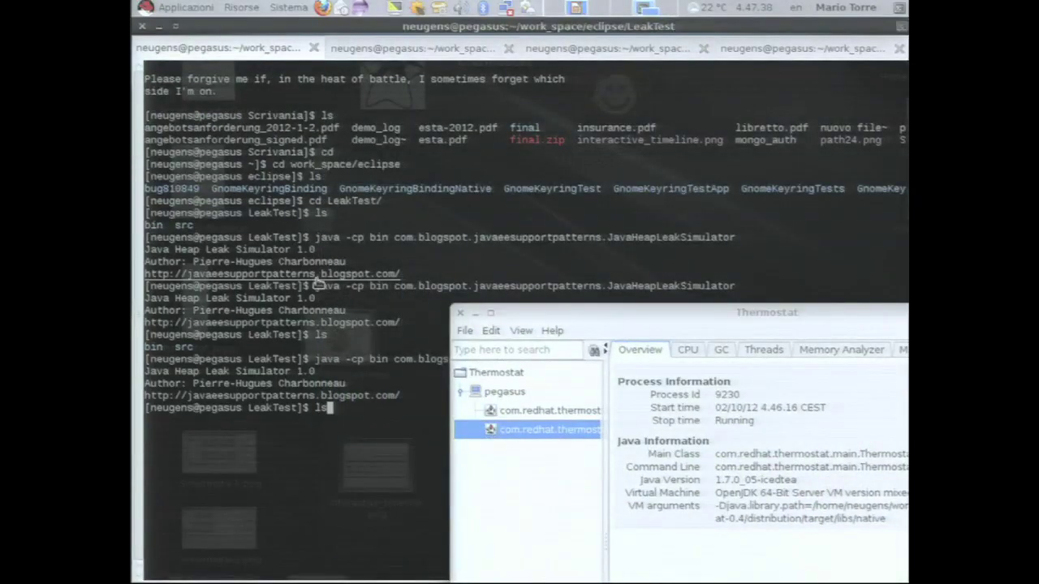
key(Up)
key(Return)
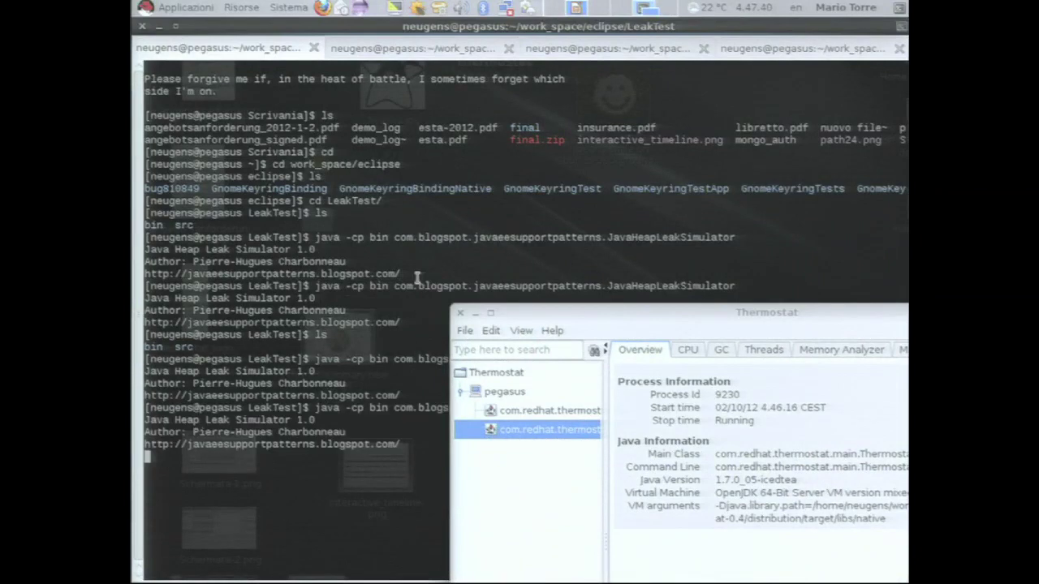
drag(562, 315, 319, 41)
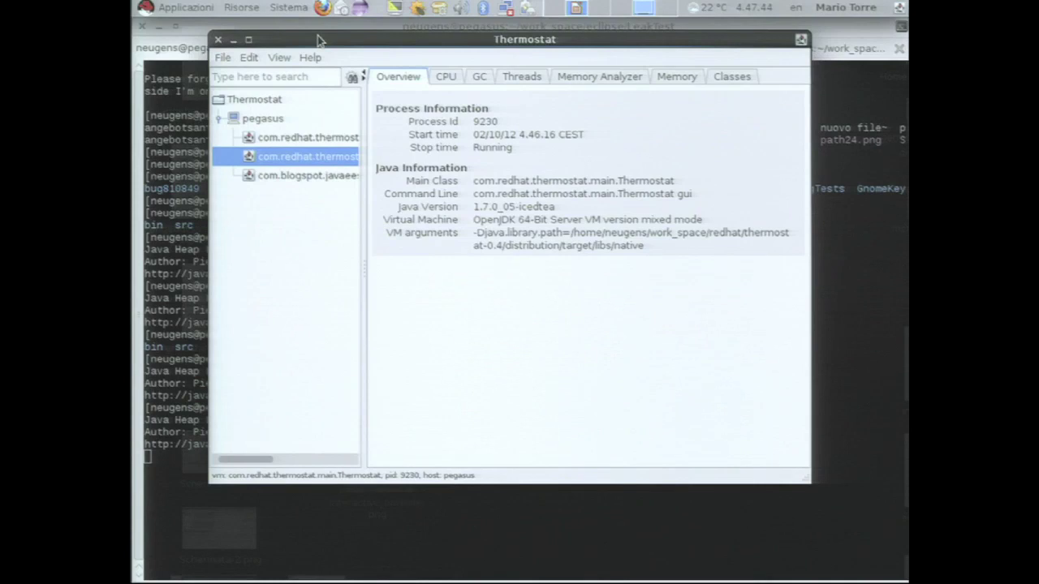
- Review the CPU and garbage collection charts of the JavaHeapLeakSimulator virtual machine, with the host tree collapsed
click(337, 177)
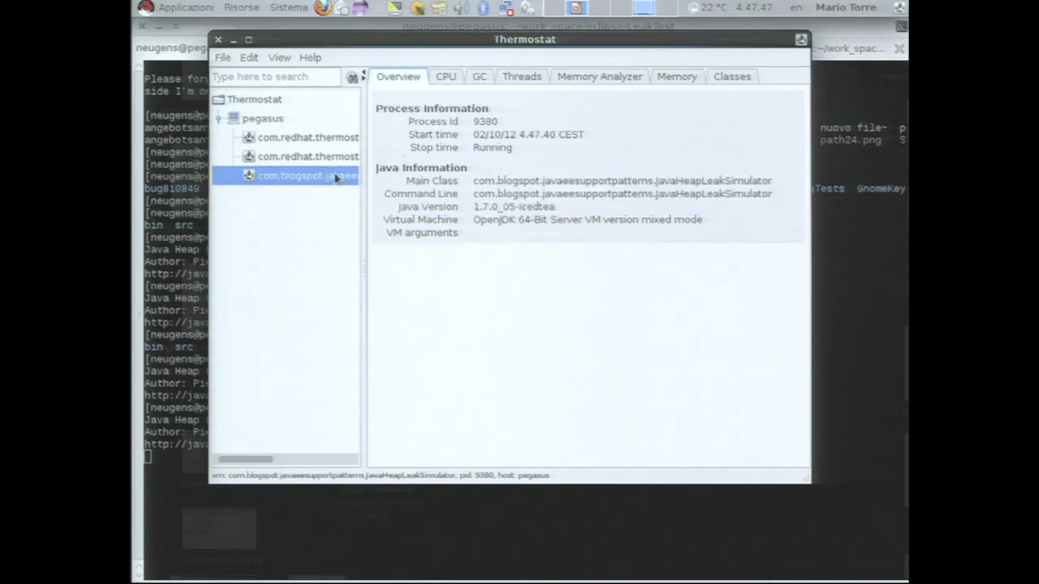
click(364, 75)
click(295, 79)
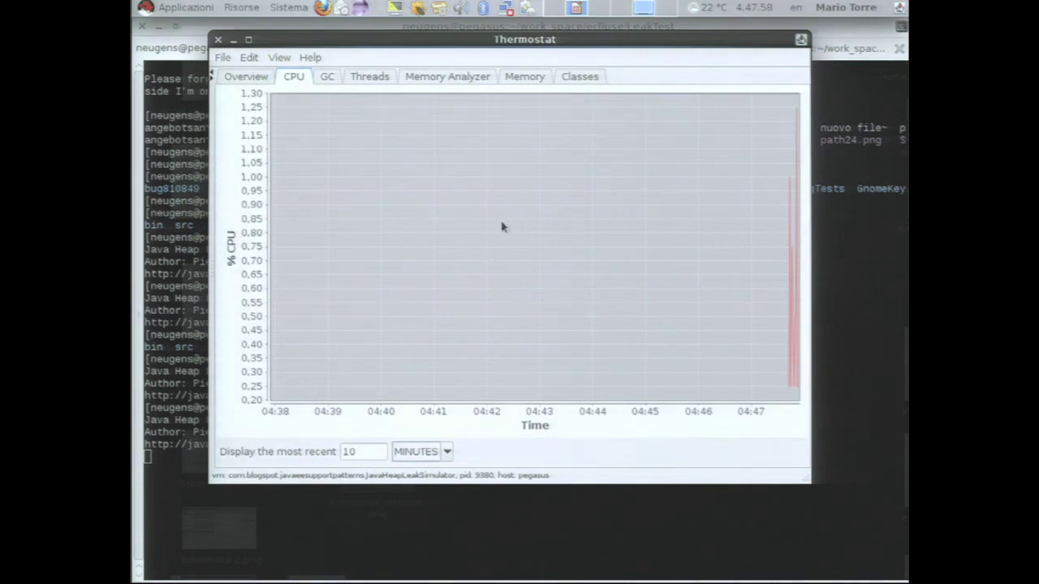
click(327, 76)
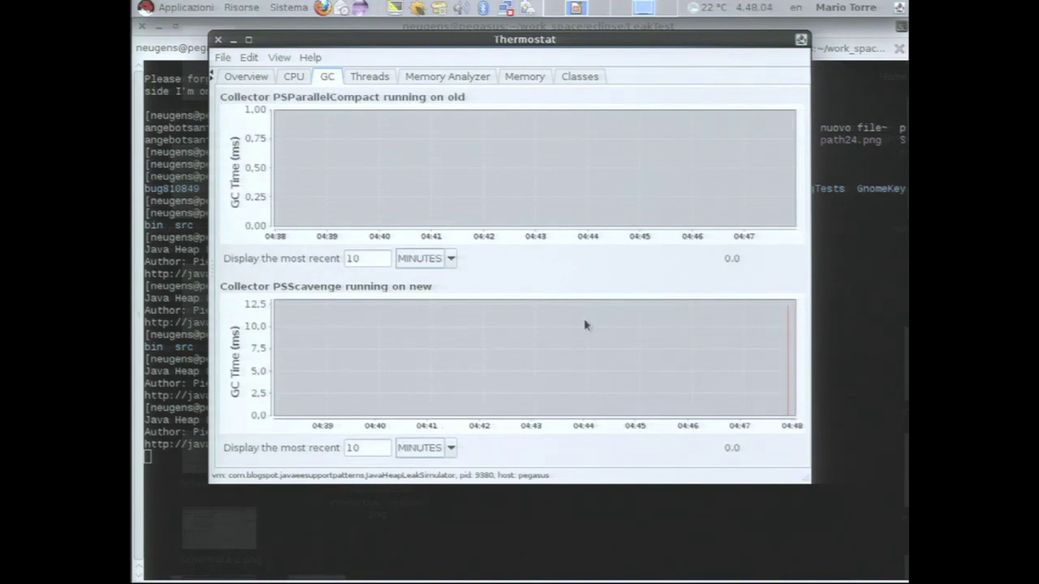
- Start recording the simulator's threads and enlarge the VM capabilities area beneath the Living Threads vs. Daemon Threads chart
click(373, 84)
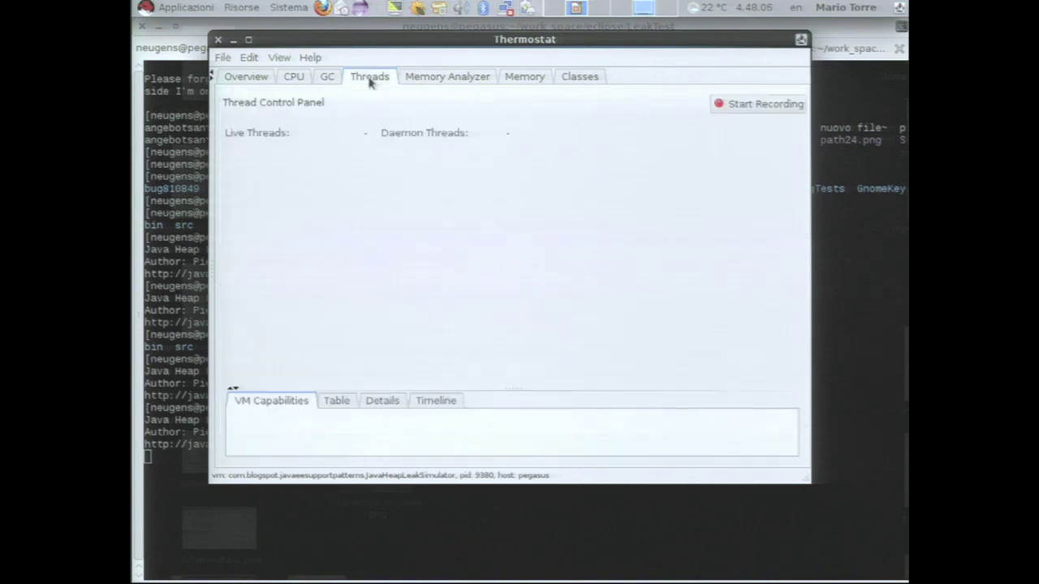
click(323, 81)
click(367, 78)
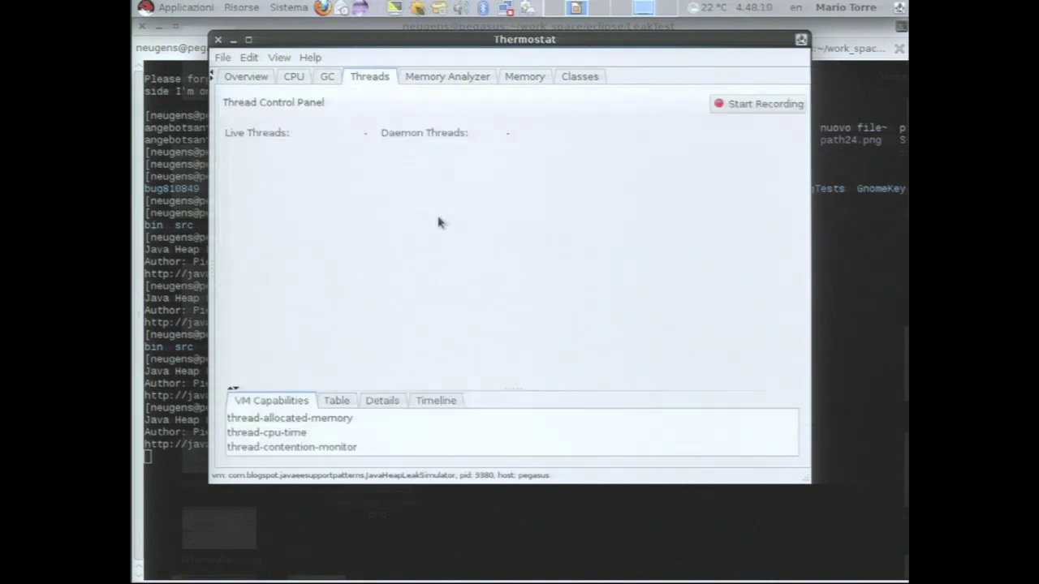
click(754, 104)
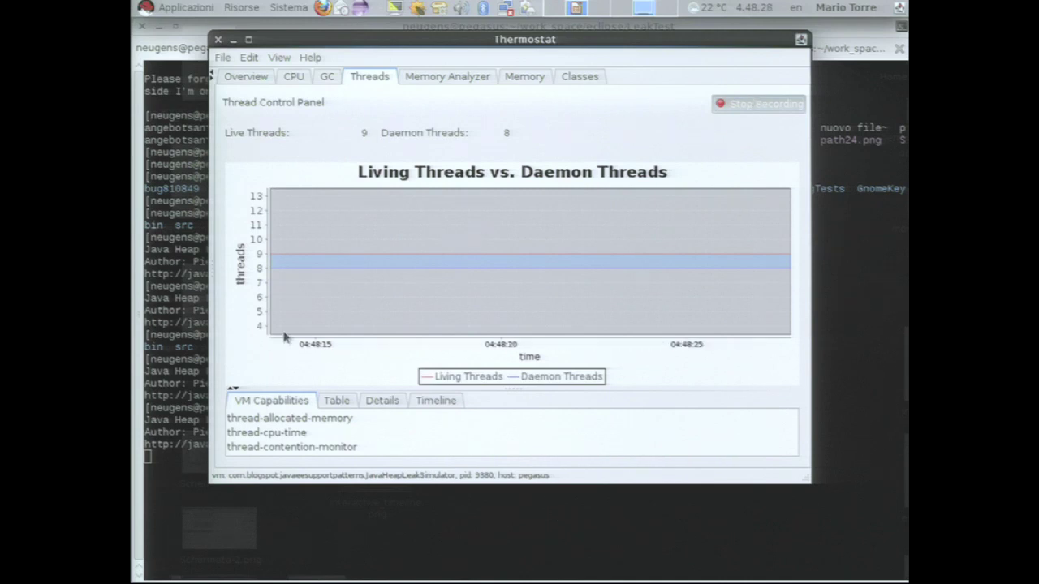
drag(248, 388, 256, 272)
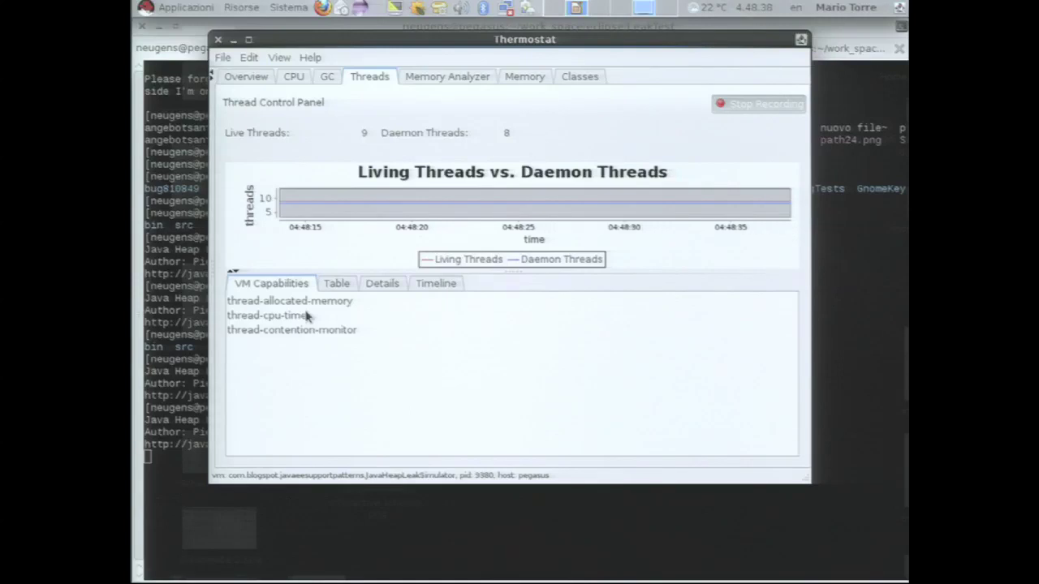
- Open the state details of the JMX server connection timeout thread from the thread table
click(338, 288)
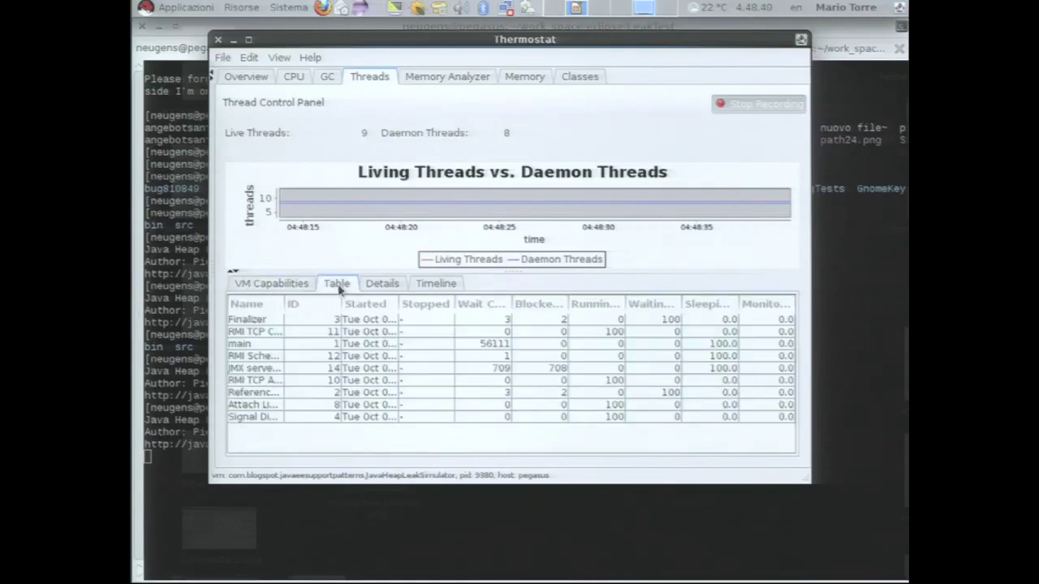
click(289, 369)
double_click(269, 370)
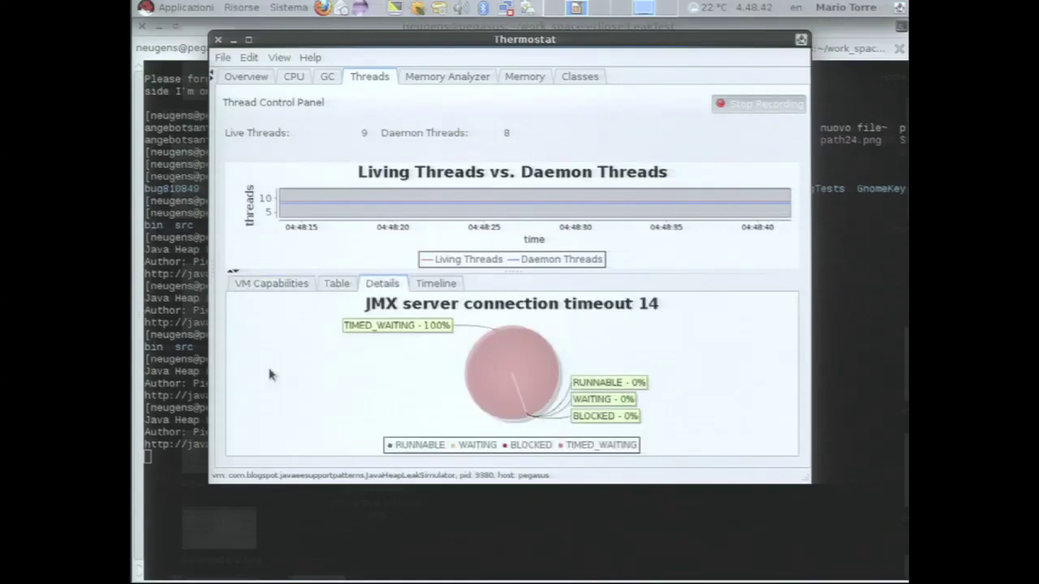
- Expand the thread timeline over the chart and examine the state bars from Finalizer down to Signal Dispatcher
click(438, 284)
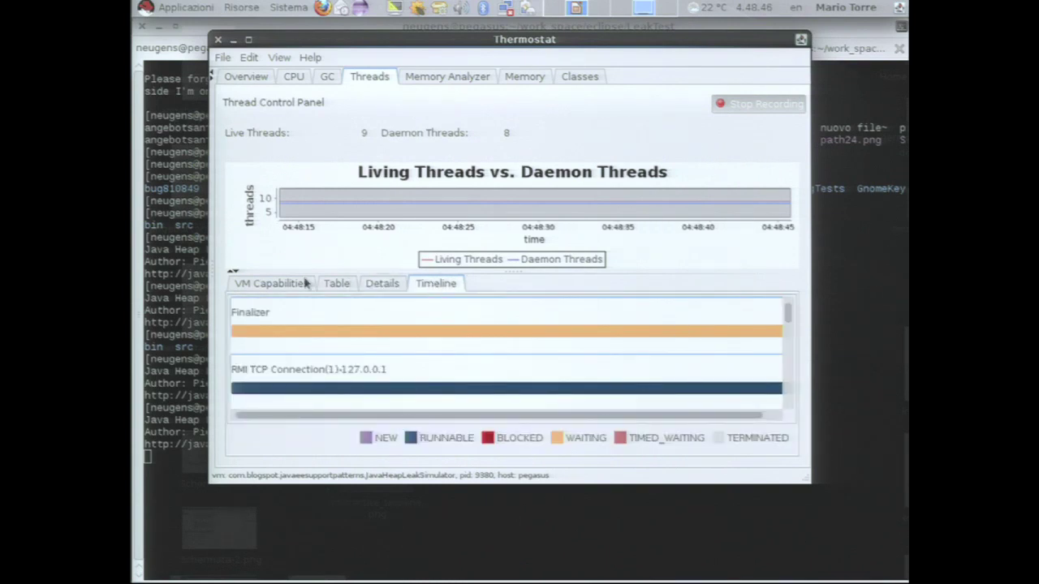
click(233, 274)
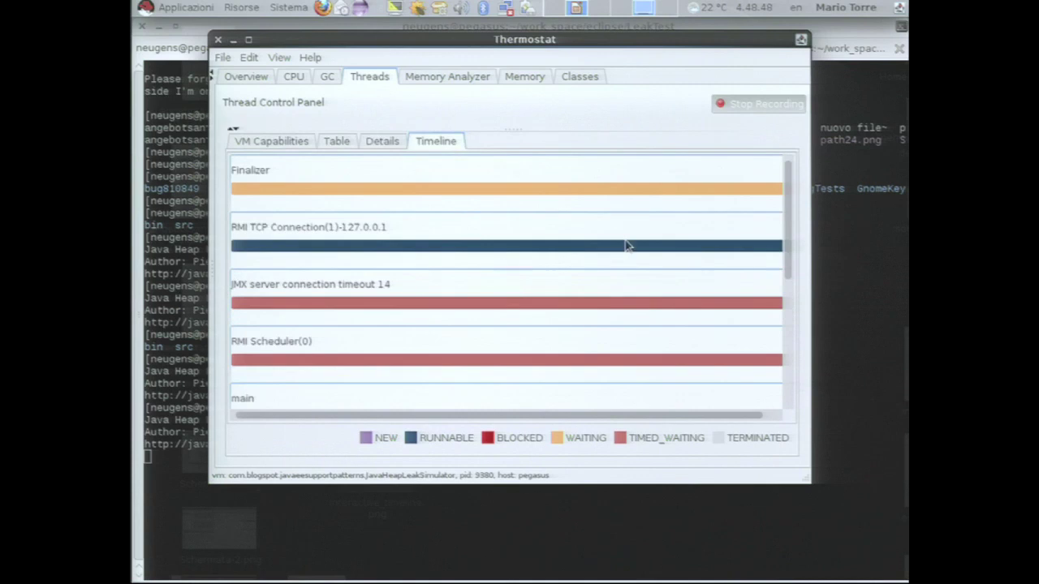
drag(788, 255, 797, 383)
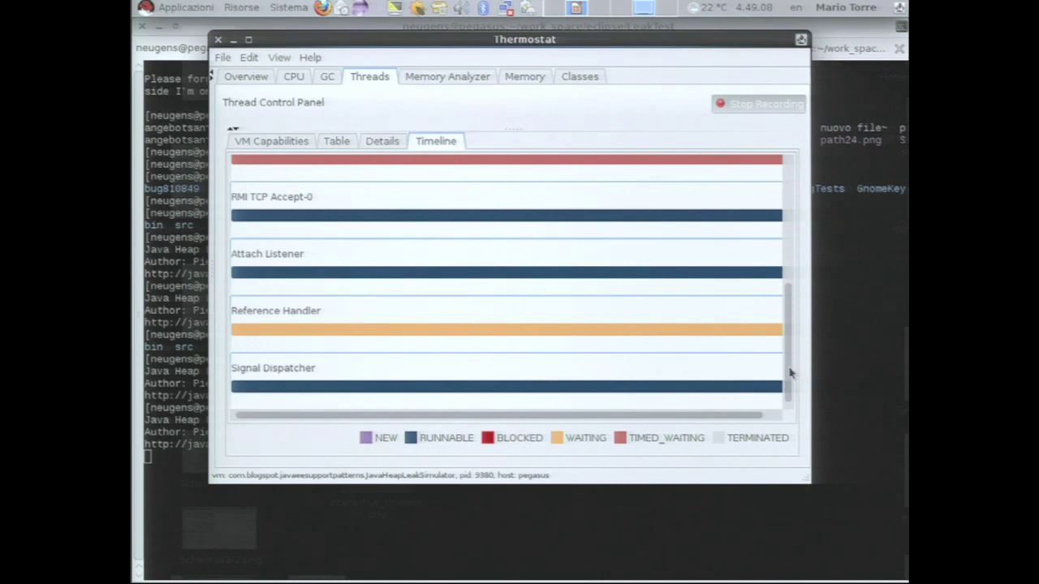
drag(792, 373, 791, 220)
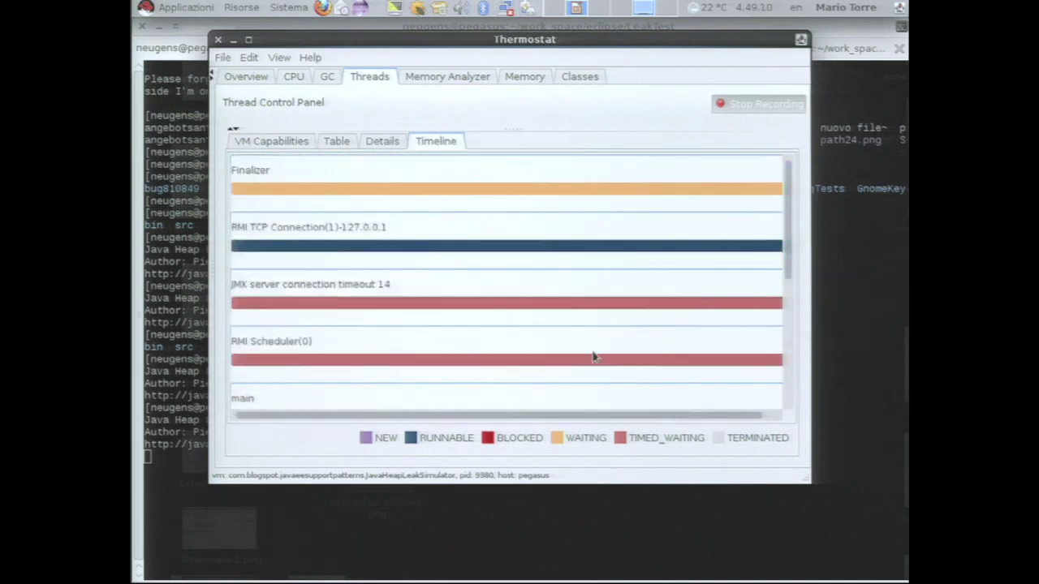
- Revisit the JMX thread's state details and the thread table, reducing the height of the lower thread area slightly
click(372, 145)
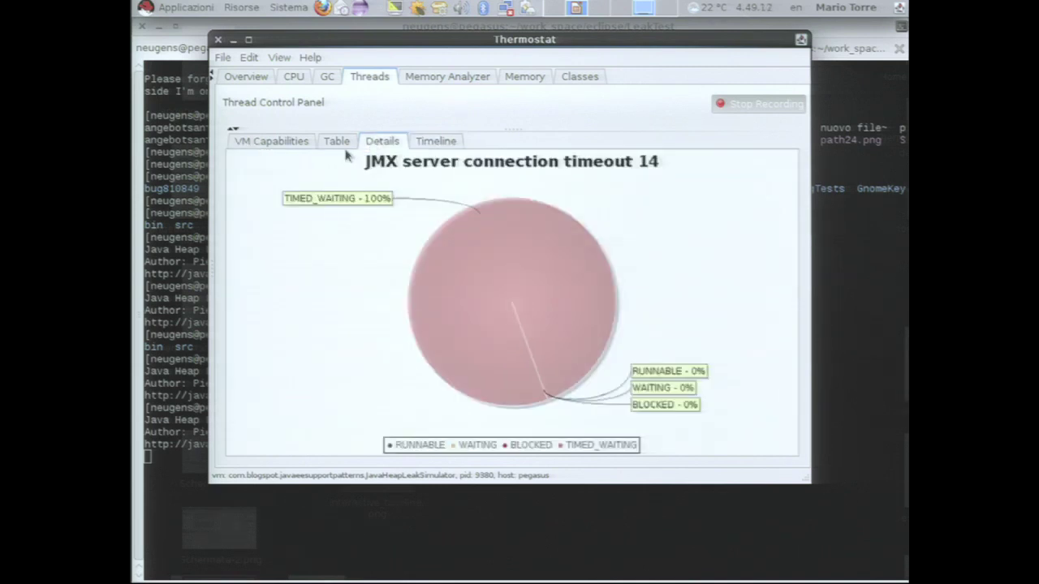
drag(333, 128, 337, 172)
click(336, 185)
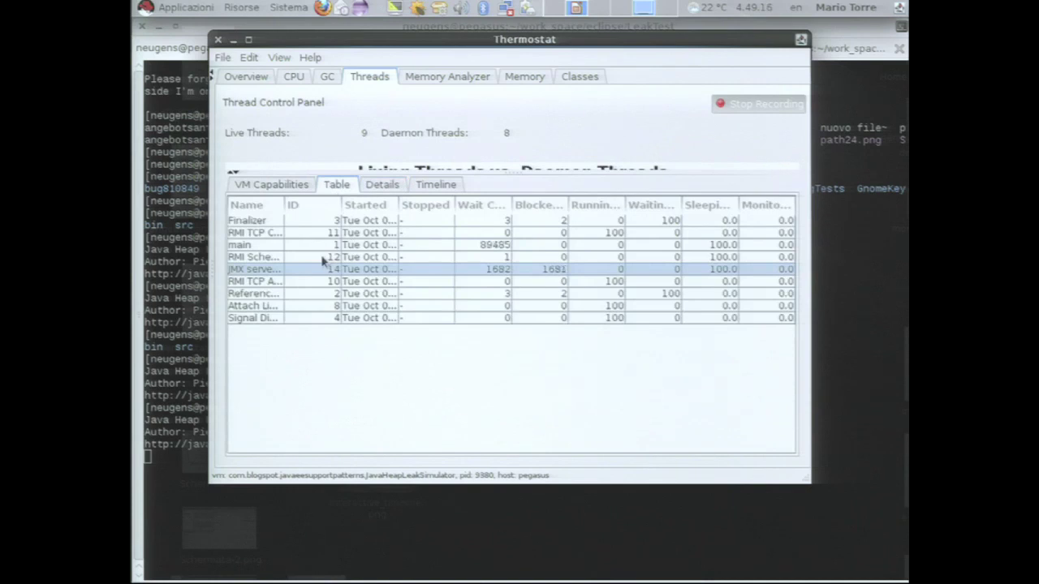
- Look through the thread timeline once more and stop the thread recording
click(428, 186)
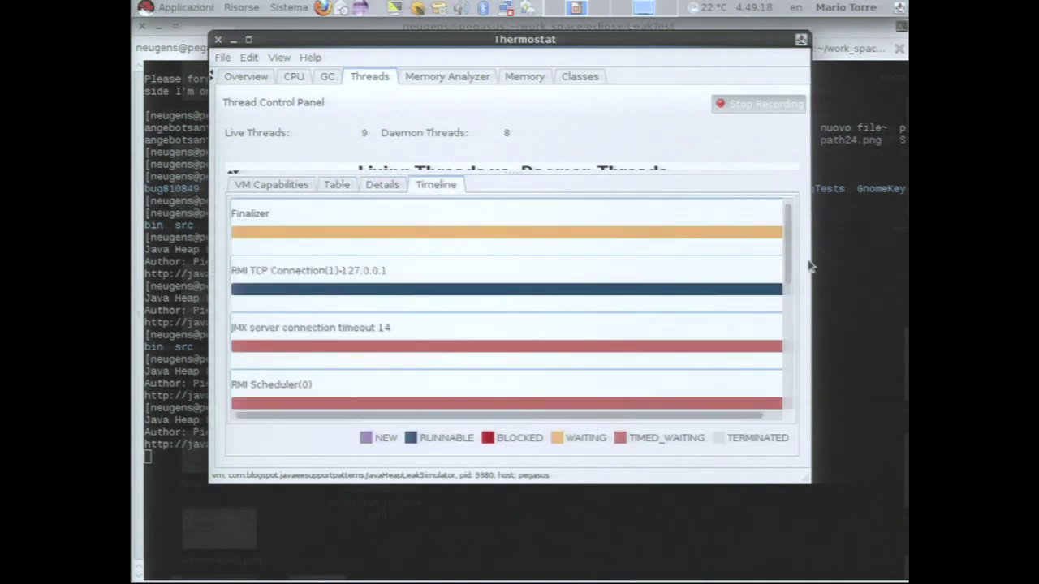
drag(789, 268, 640, 353)
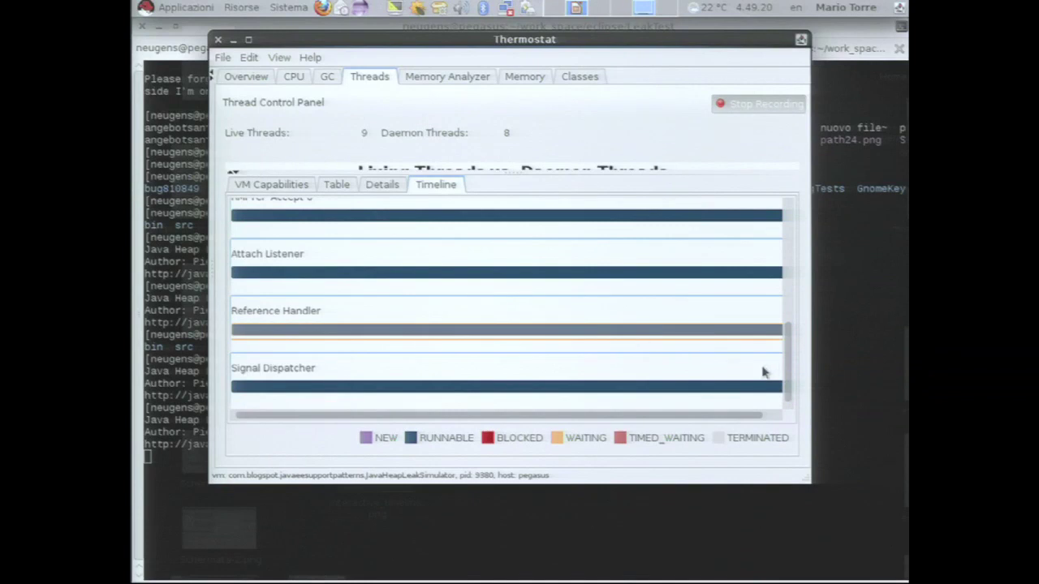
drag(784, 382, 679, 325)
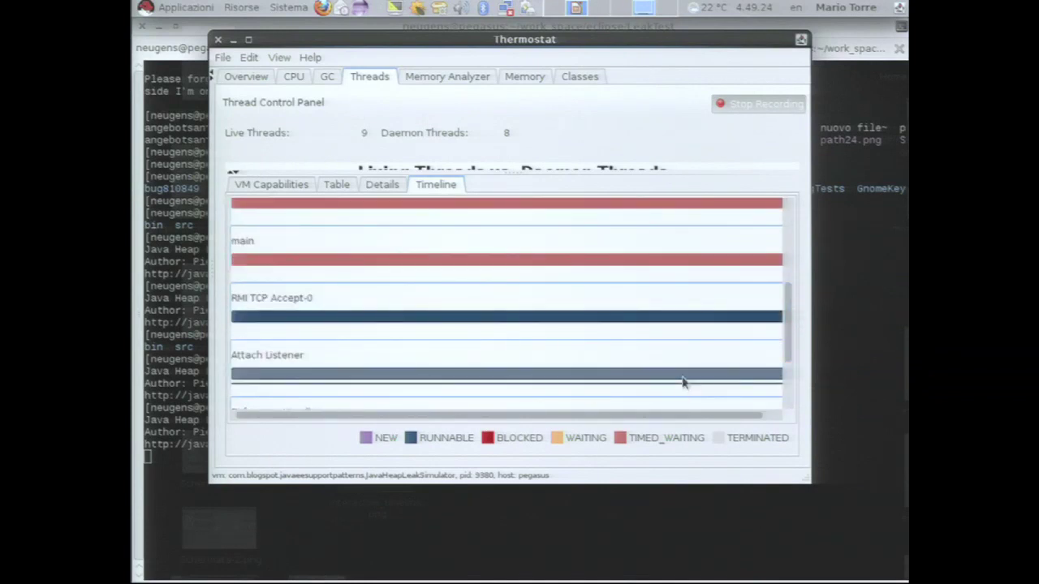
click(744, 108)
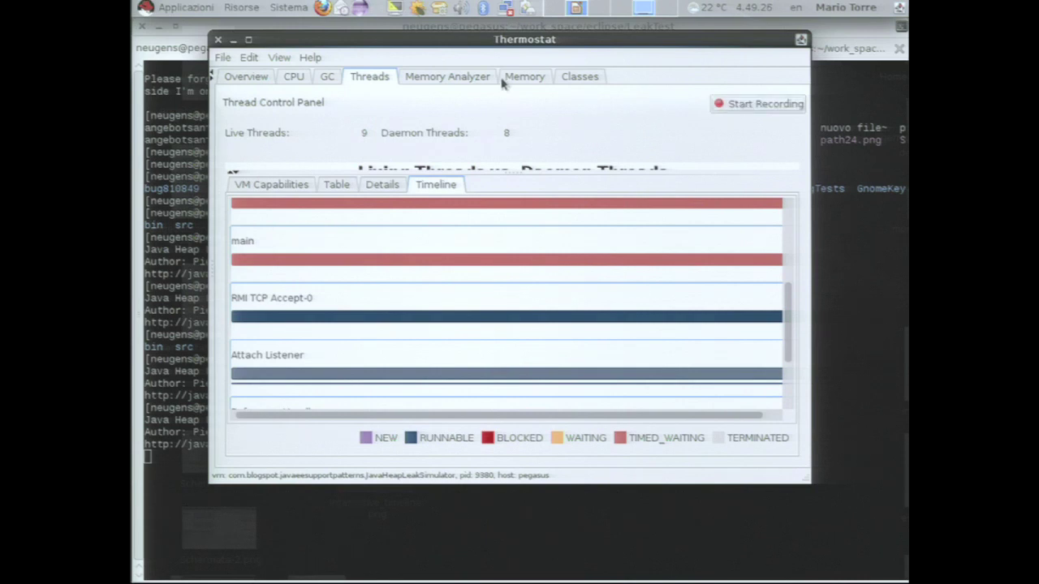
- Take a heap dump of the simulator in the Memory Analyzer, maximize the window and open the dump's class histogram
click(453, 77)
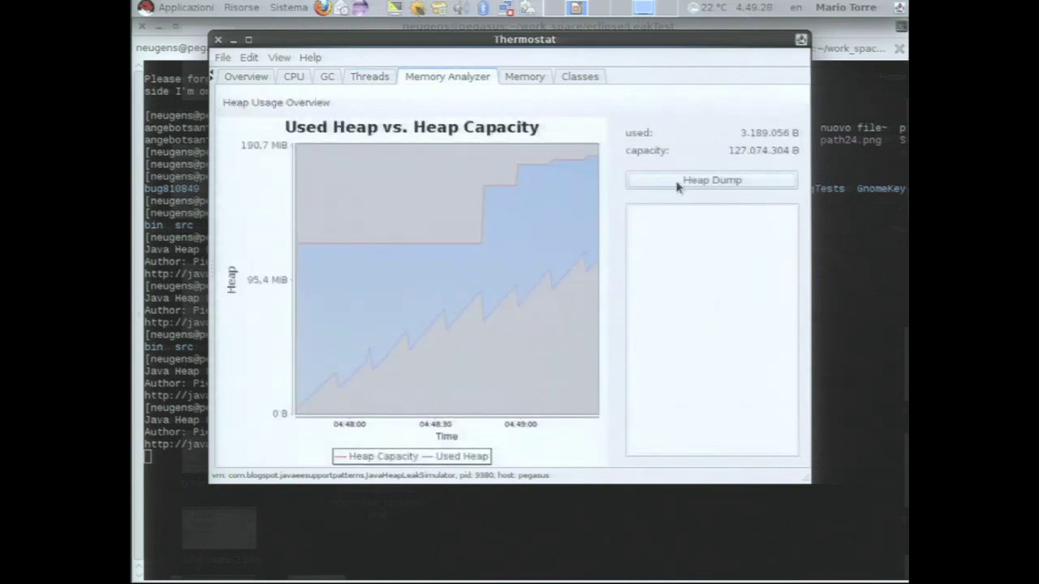
click(677, 185)
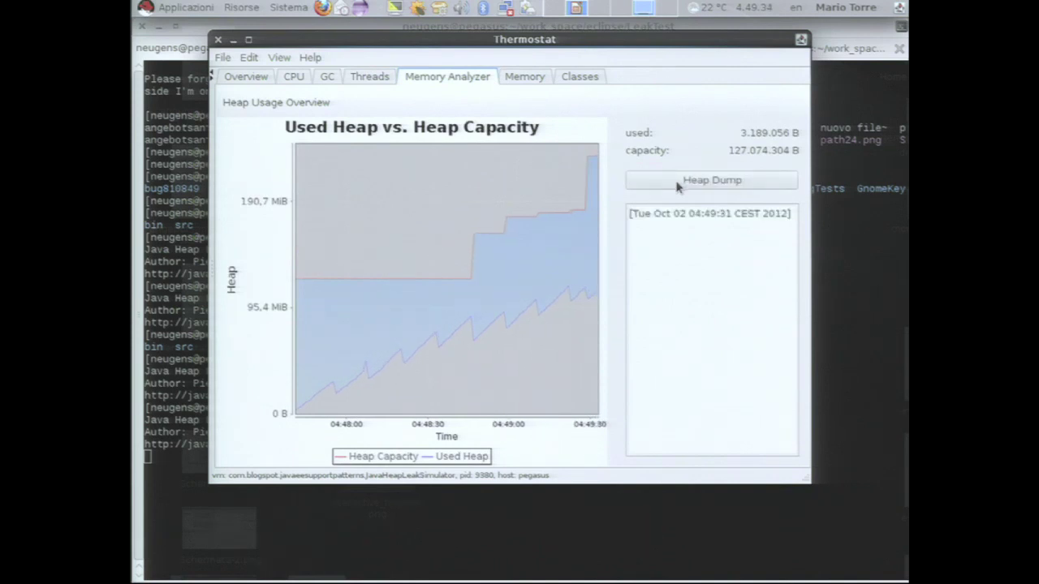
click(671, 213)
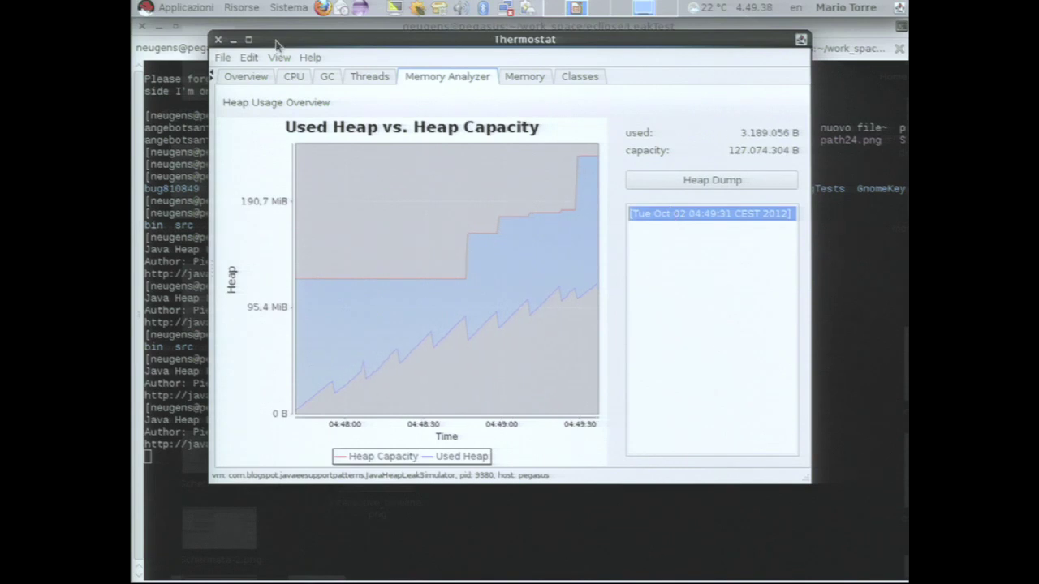
click(249, 41)
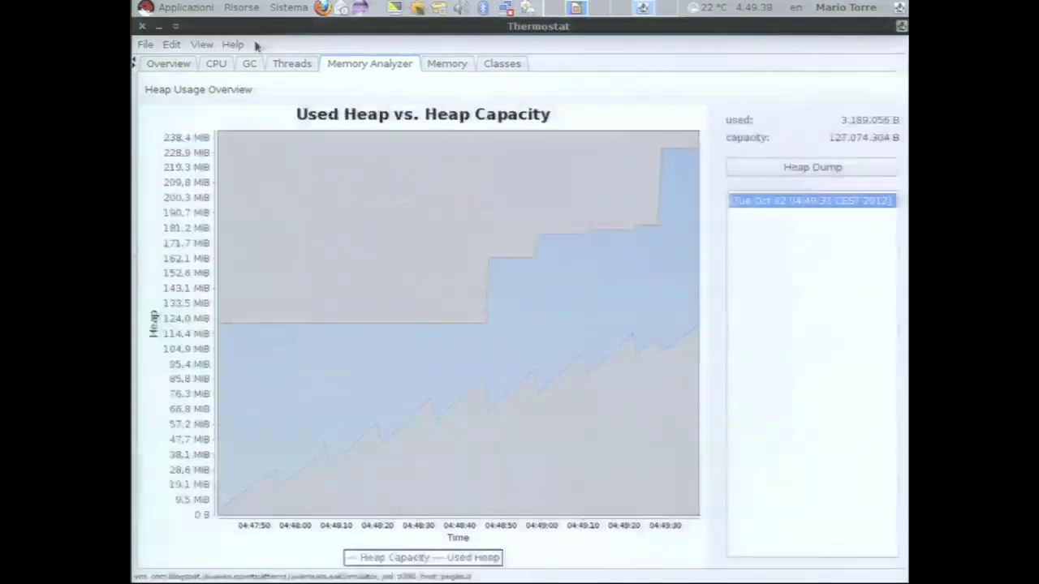
double_click(724, 226)
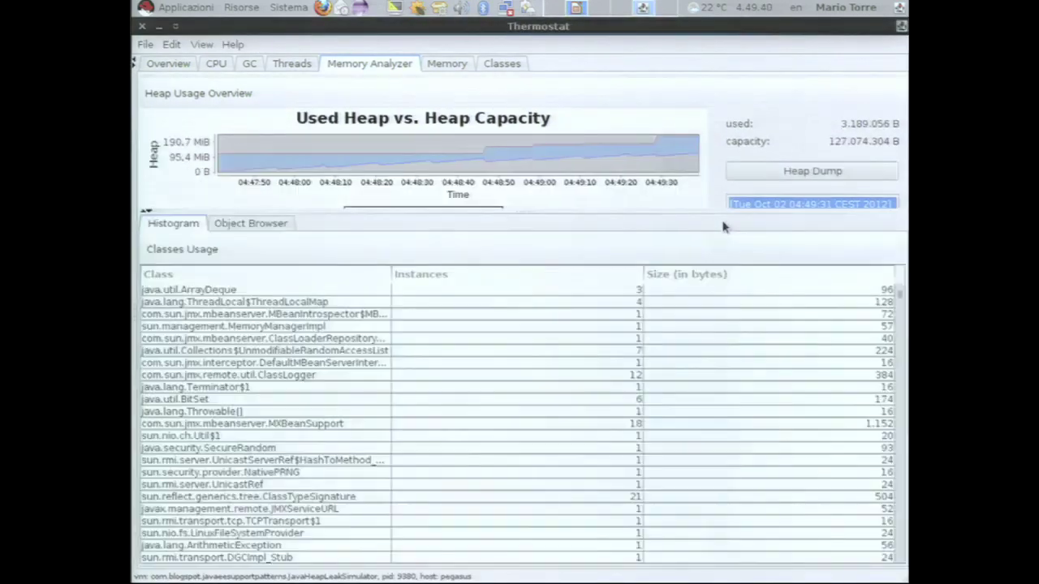
- Enlarge the Used Heap vs. Heap Capacity chart to full height to examine it, and bring the class histogram back beneath it
click(146, 213)
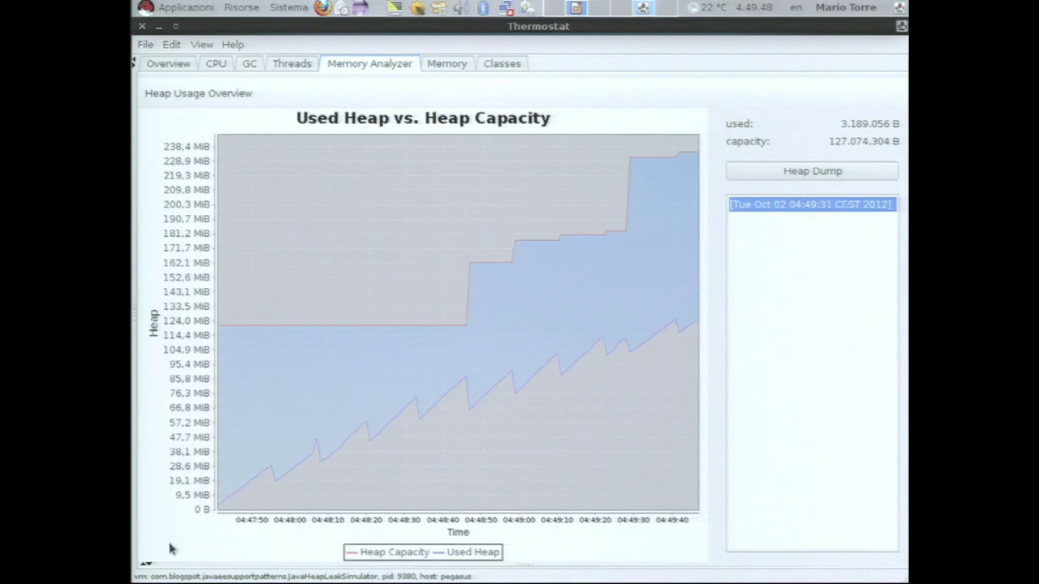
drag(212, 559, 162, 359)
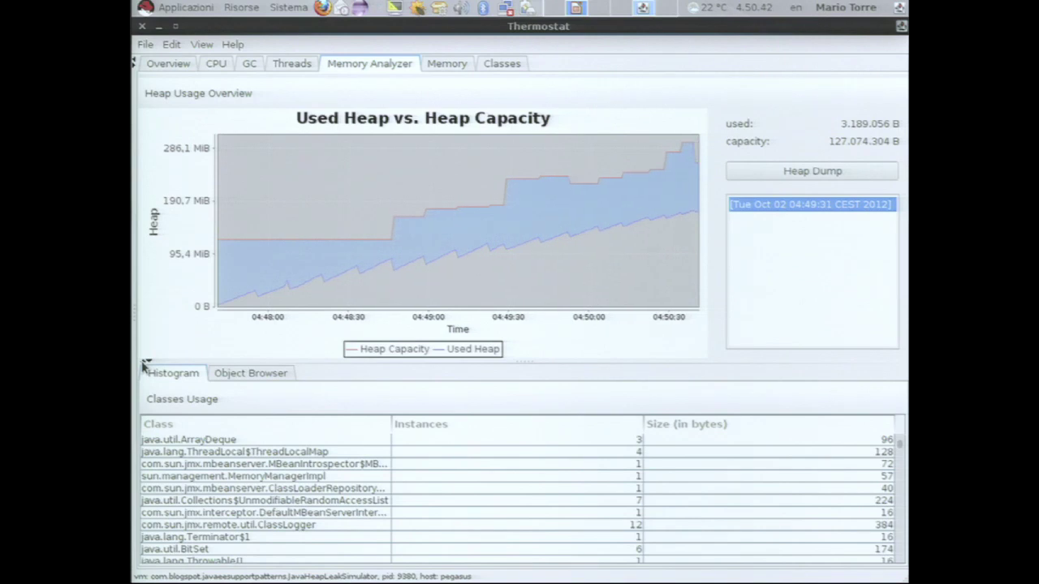
click(226, 464)
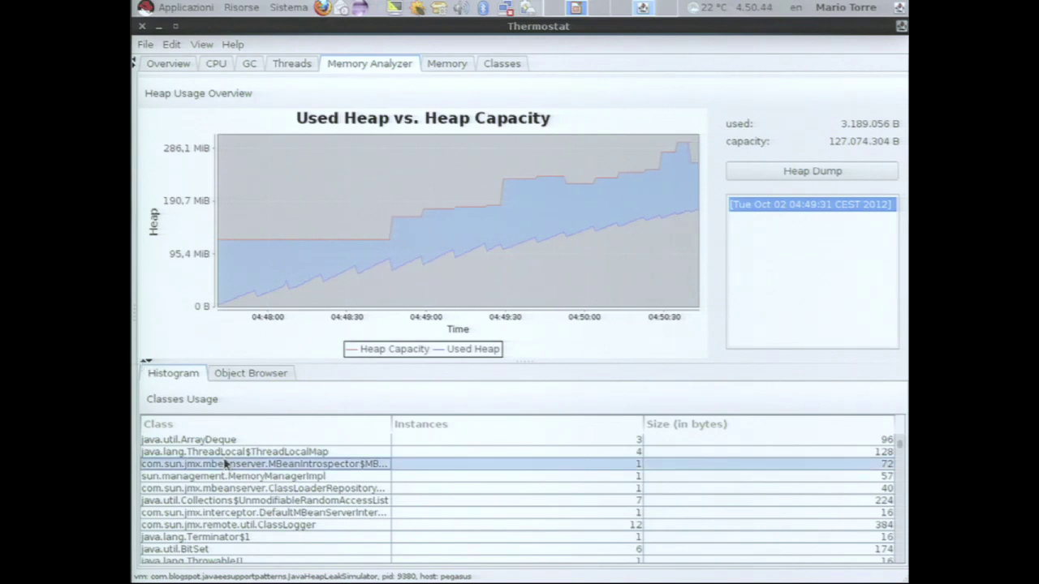
drag(172, 359, 185, 248)
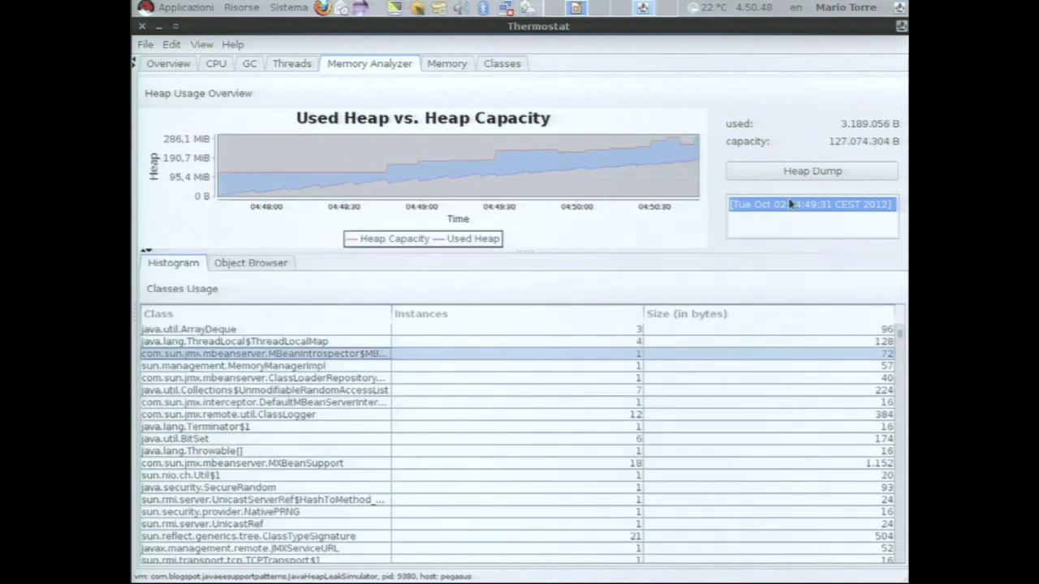
- Take a second heap dump of the simulator and open it from the dump list
click(803, 170)
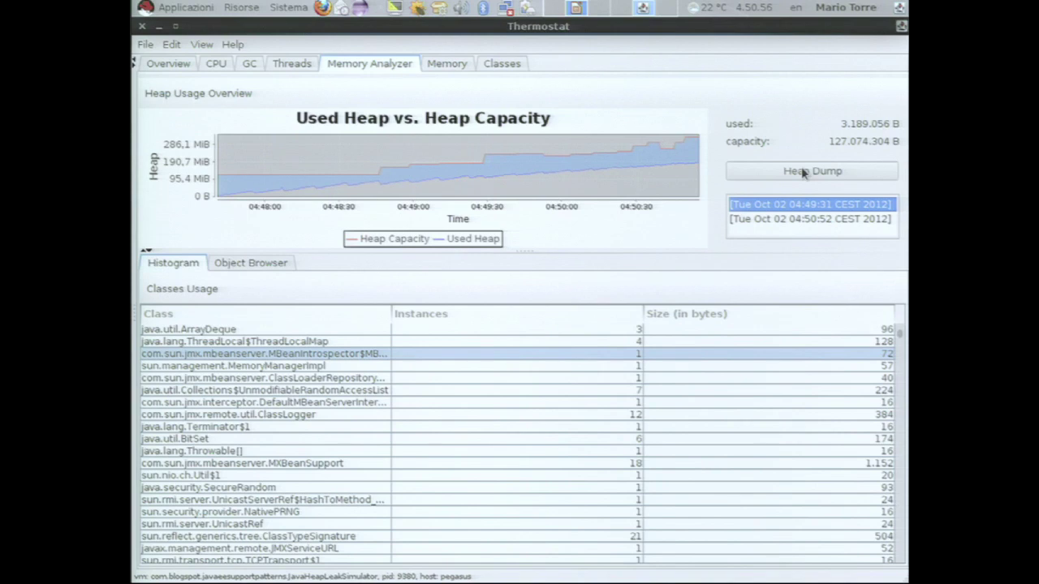
click(804, 222)
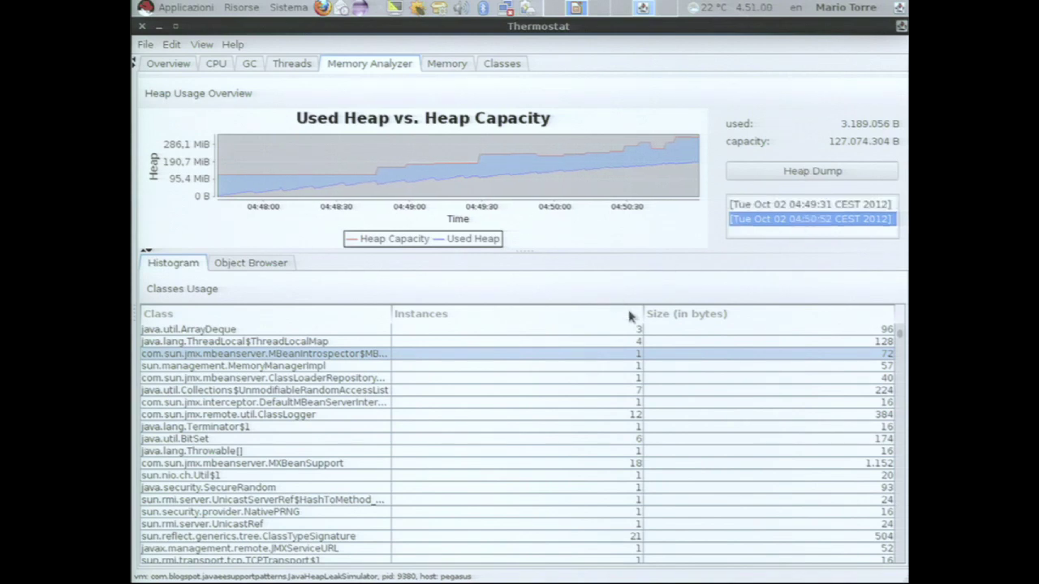
- Sort the second dump's class histogram by size in bytes, largest first, and select the java.lang.reflect.Method row
click(690, 318)
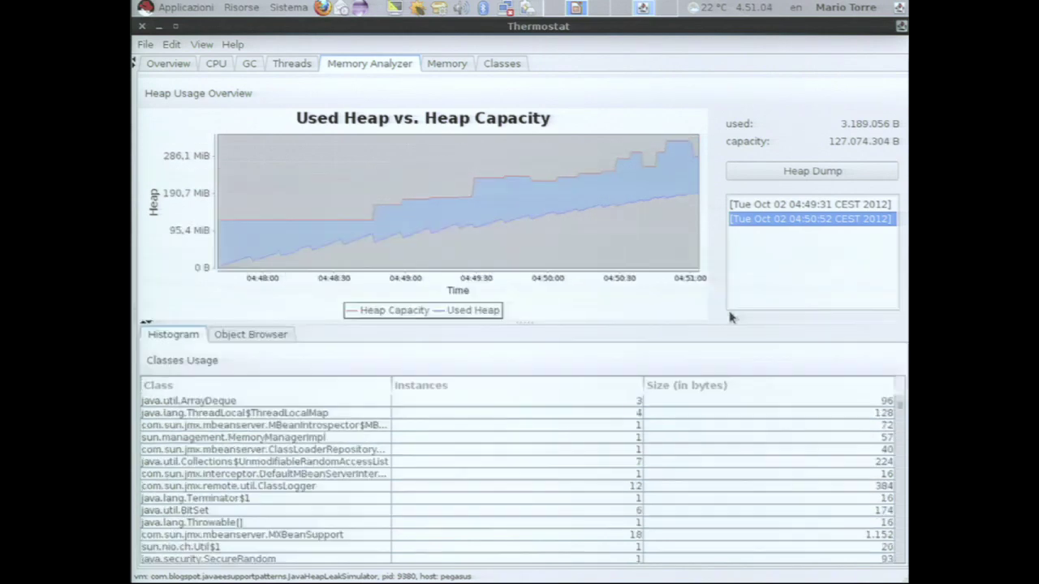
click(722, 388)
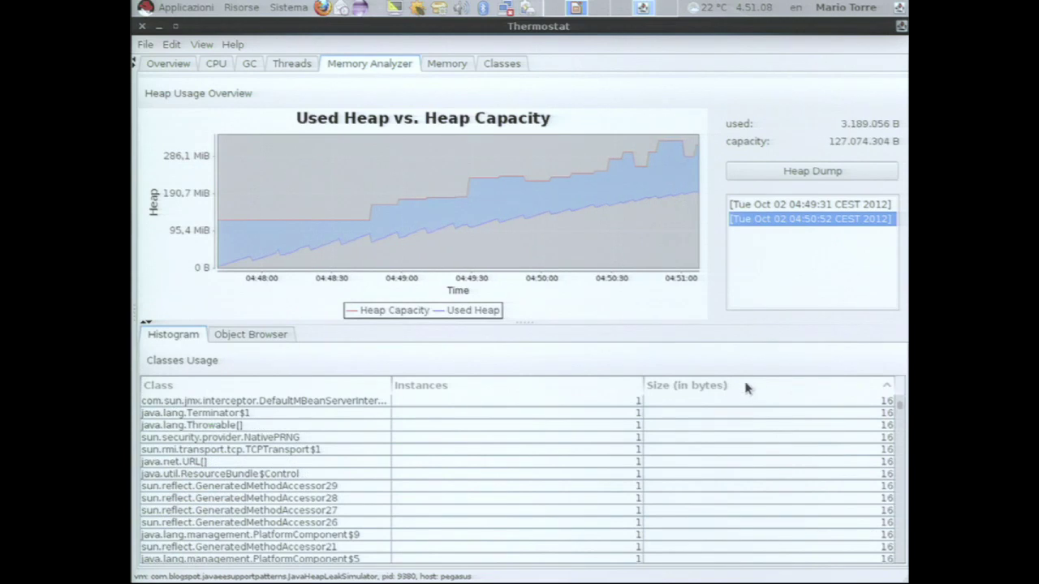
click(743, 385)
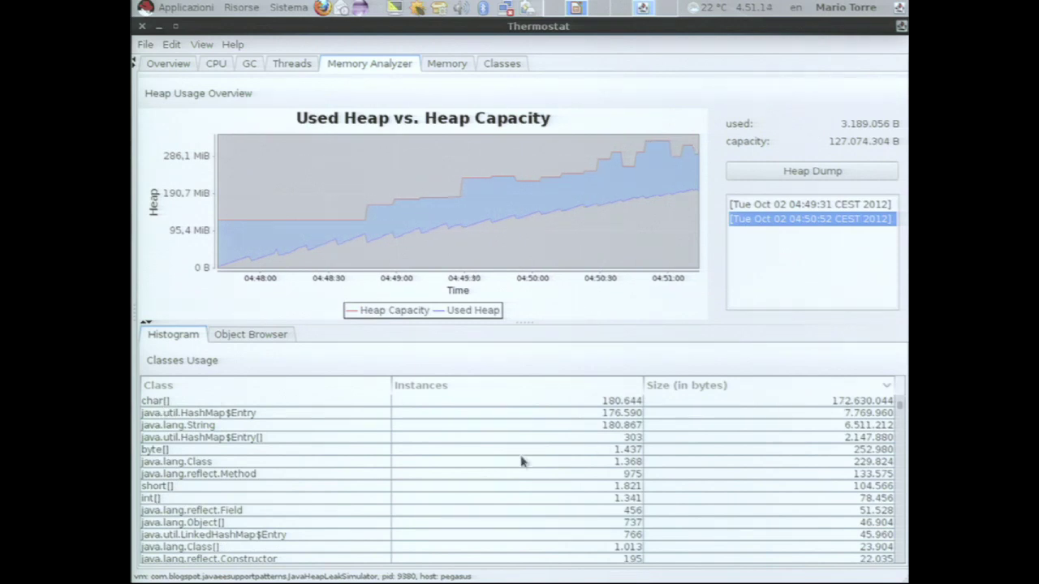
click(238, 474)
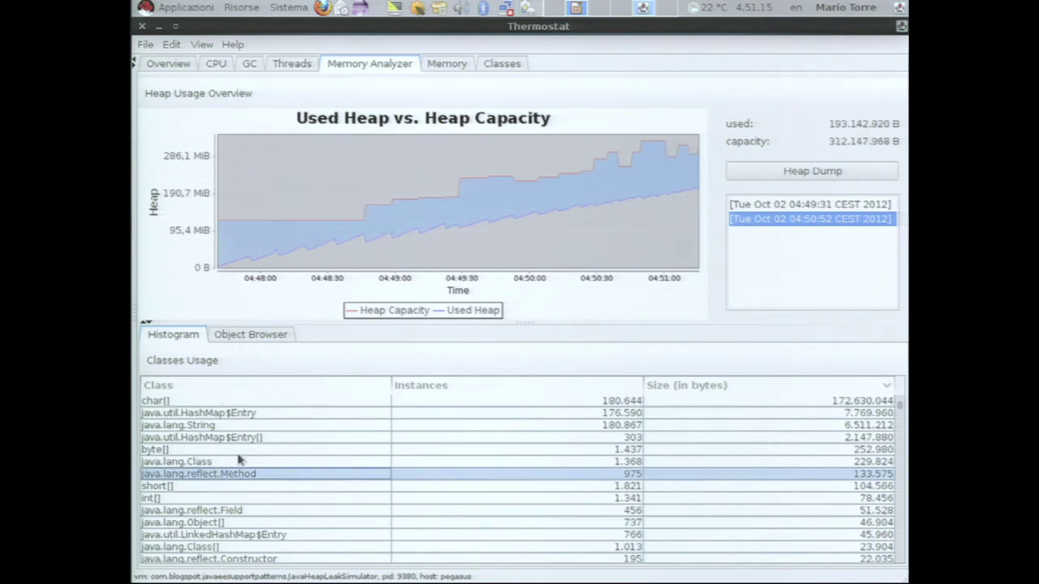
- Open the Object Browser for the second heap dump and enlarge its search results area
click(242, 336)
drag(290, 421, 265, 539)
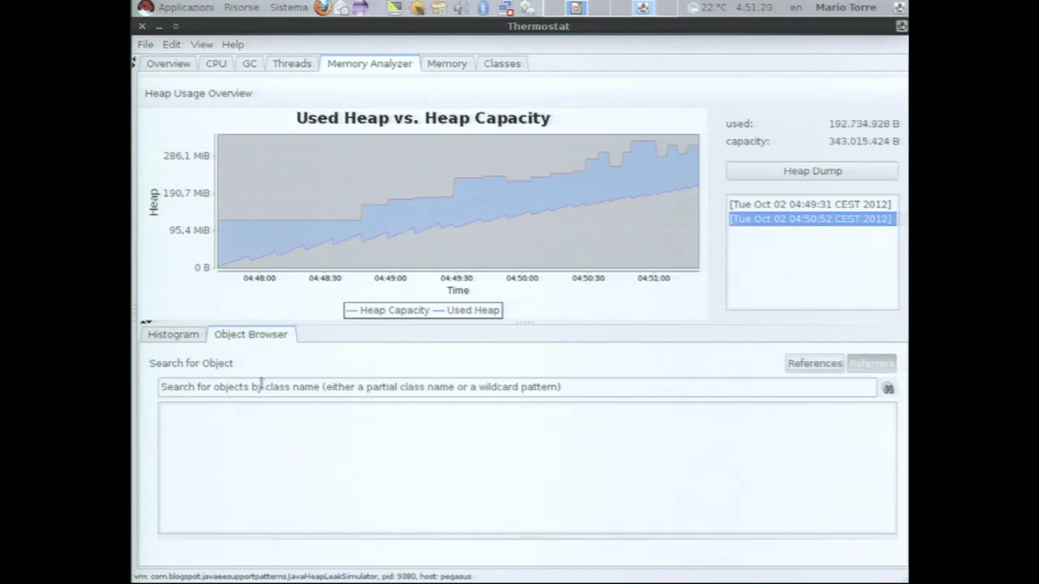
- Search the second heap dump's objects for HashMap
click(261, 384)
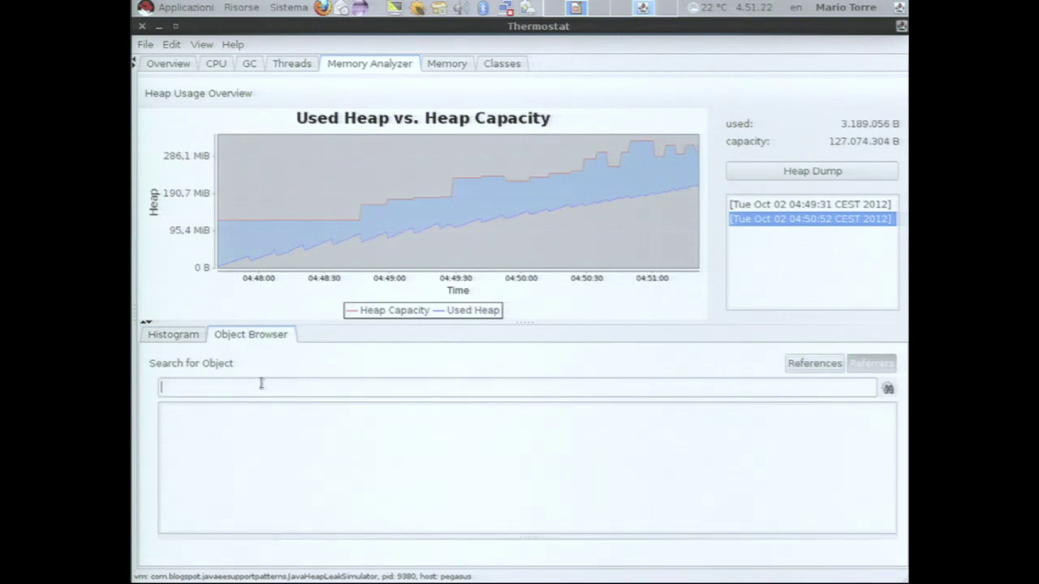
text(Ha)
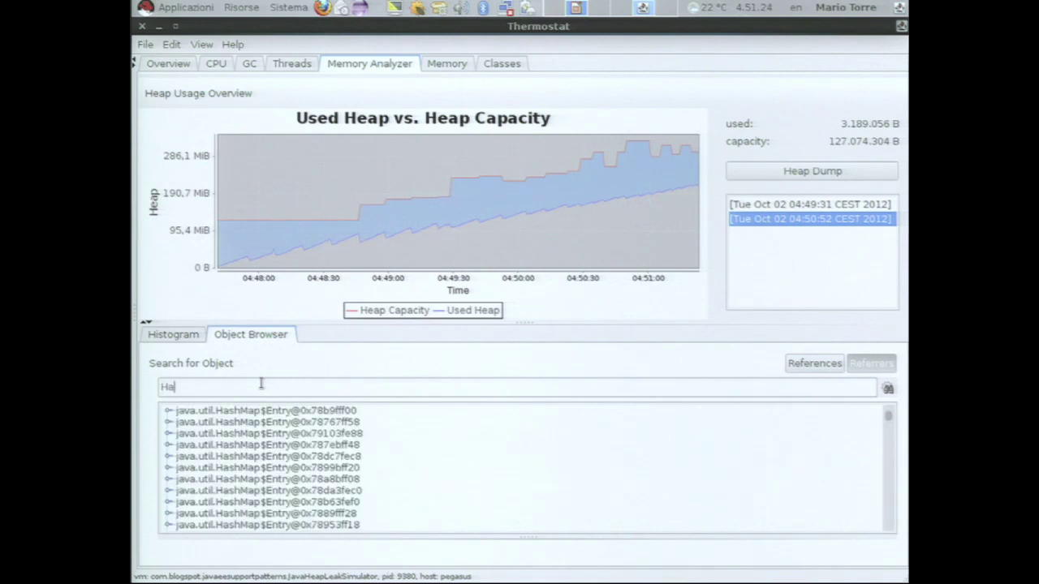
text(shMap)
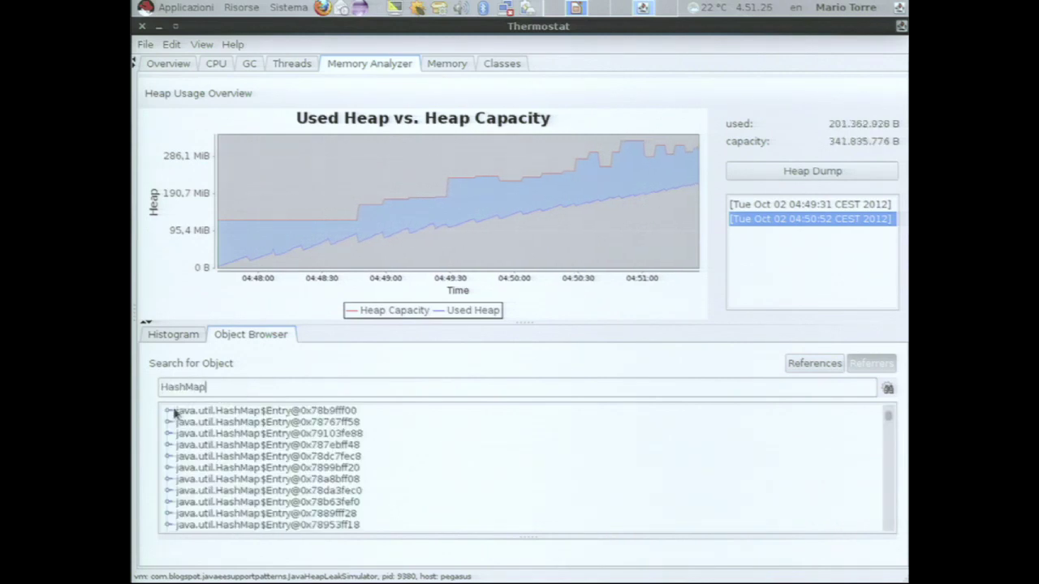
- Replace the object search term with String to list the dump's java.lang.String instances
key(BackSpace)
key(BackSpace)
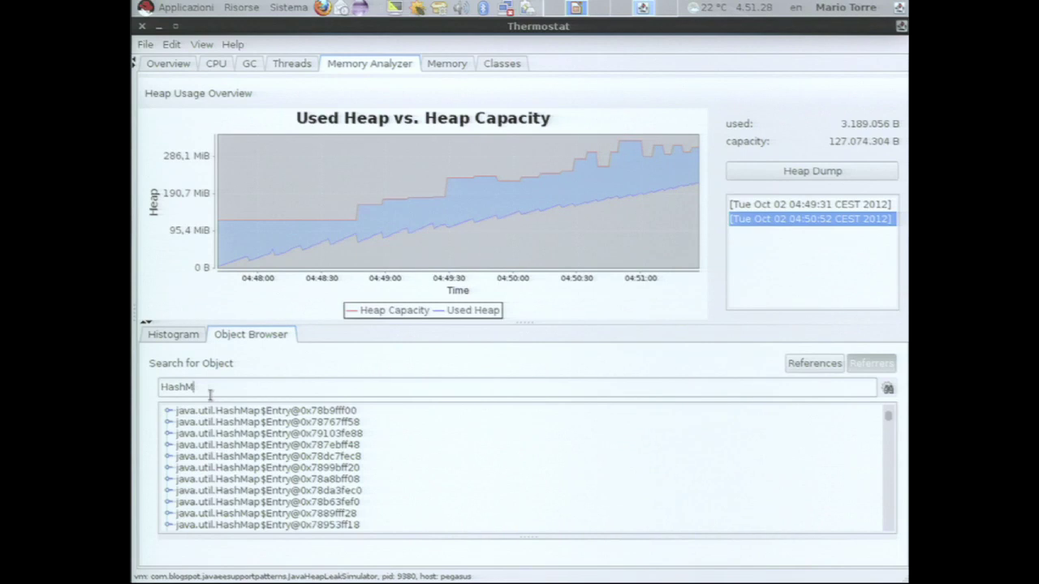
key(BackSpace)
key(BackSpace)
key(BackSpace)
key(BackSpace)
key(BackSpace)
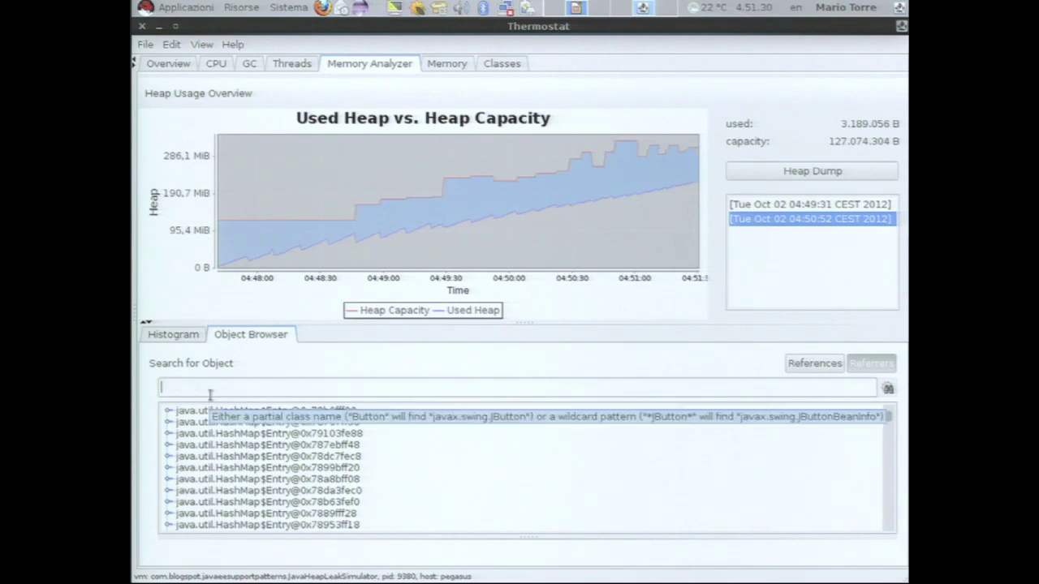
text(Str)
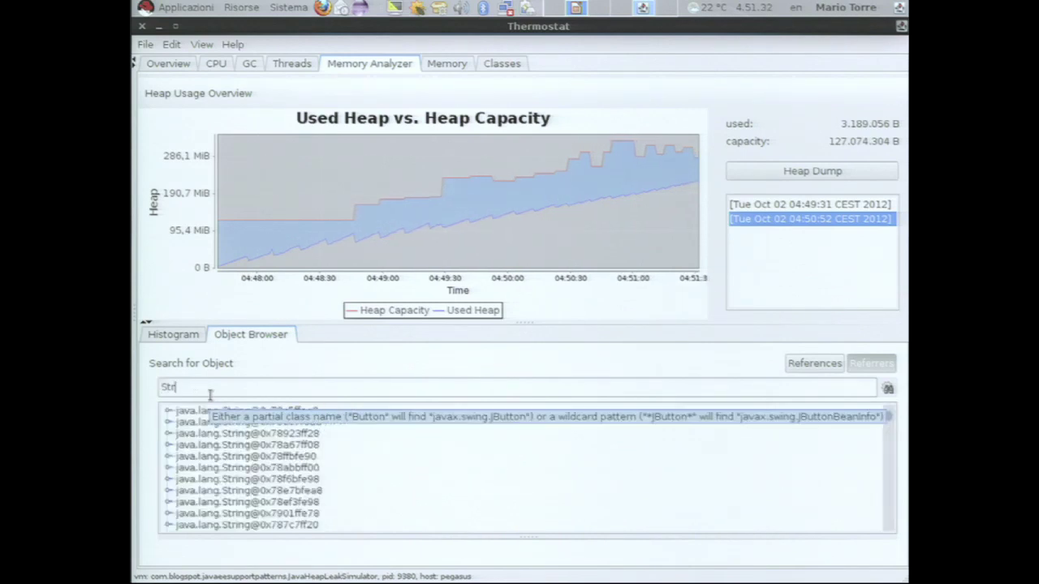
text(ing)
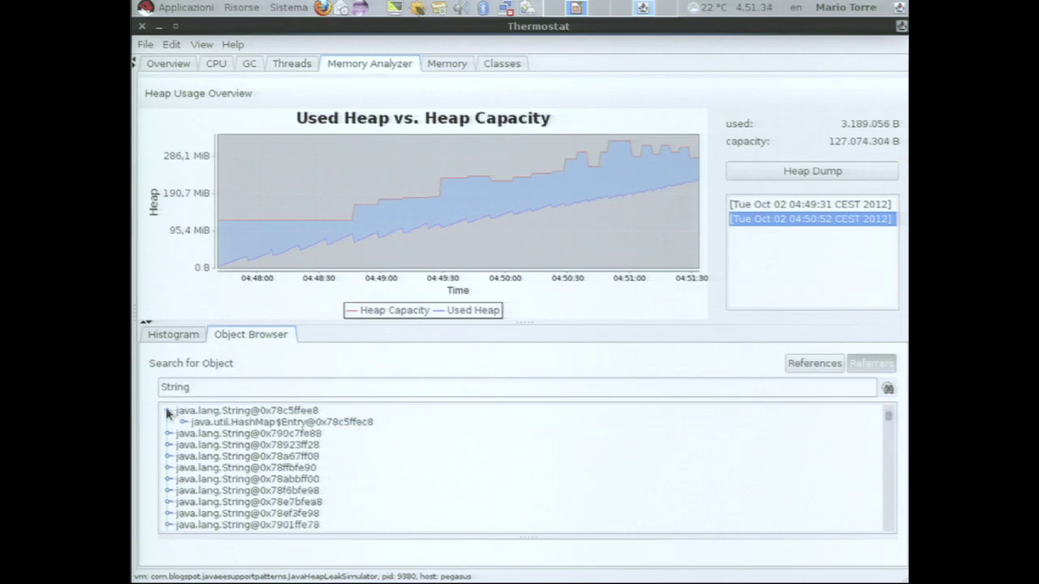
- Expand the referrers of java.lang.String@0x78c5ffee8 down to java.util.HashMap$Entry@0x79140b228 and find that entry's root
click(168, 412)
click(183, 422)
click(199, 434)
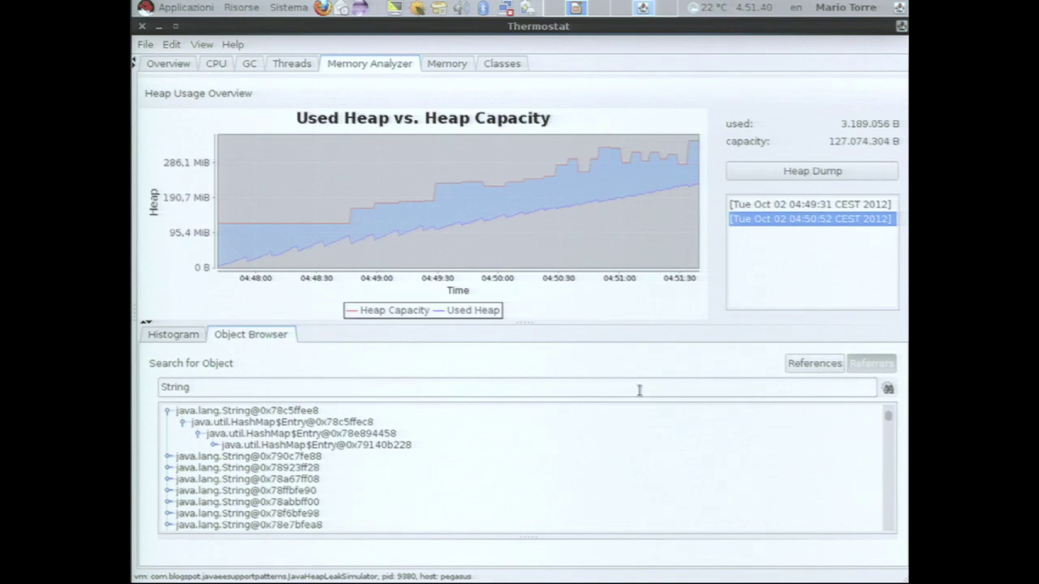
right_click(280, 447)
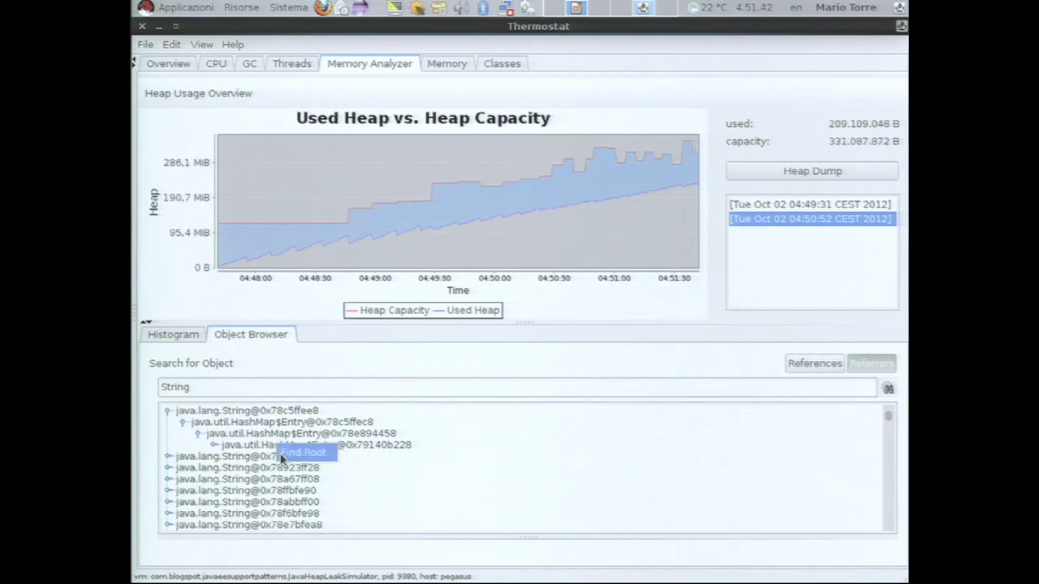
click(284, 453)
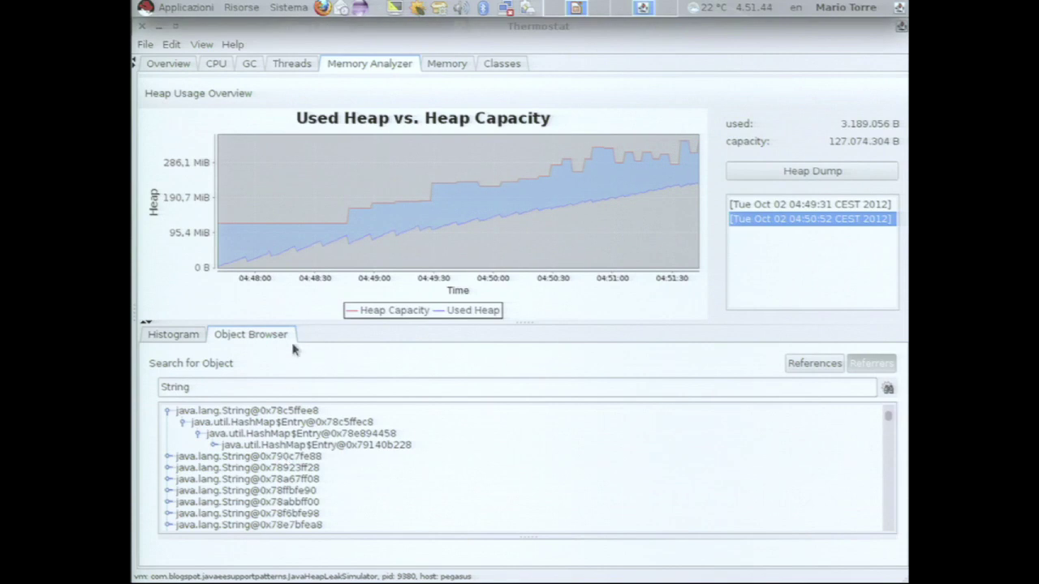
key(alt+Tab)
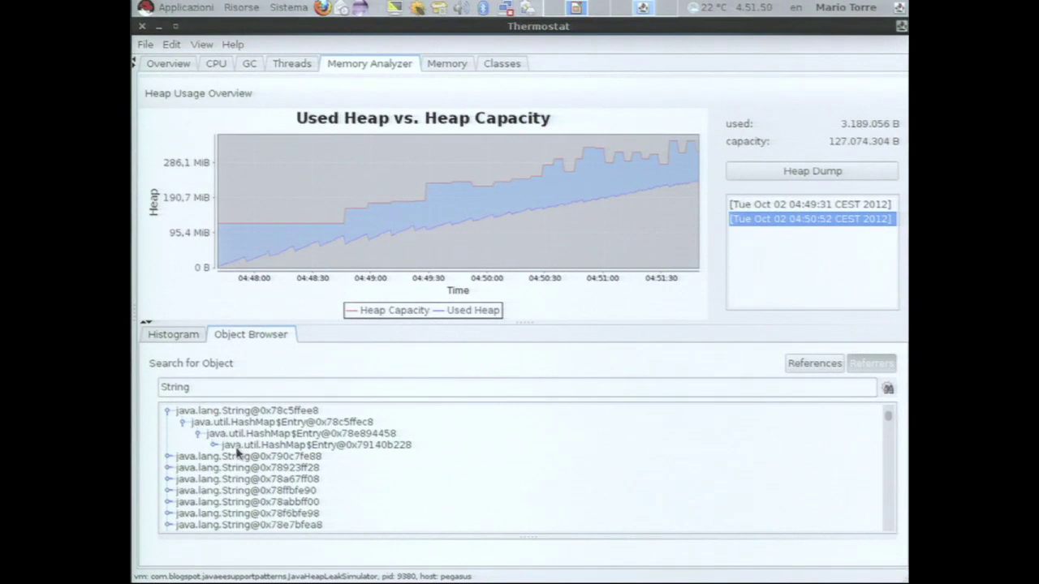
- Select java.util.HashMap$Entry@0x79140b228 in the referrer tree and run Find Root on it again
click(238, 423)
click(253, 445)
right_click(254, 447)
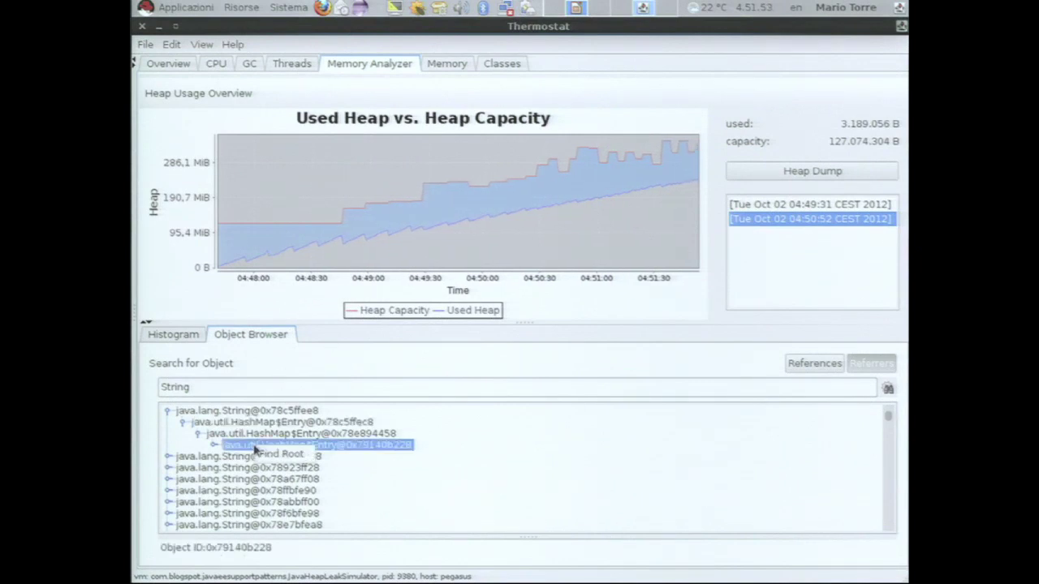
click(283, 463)
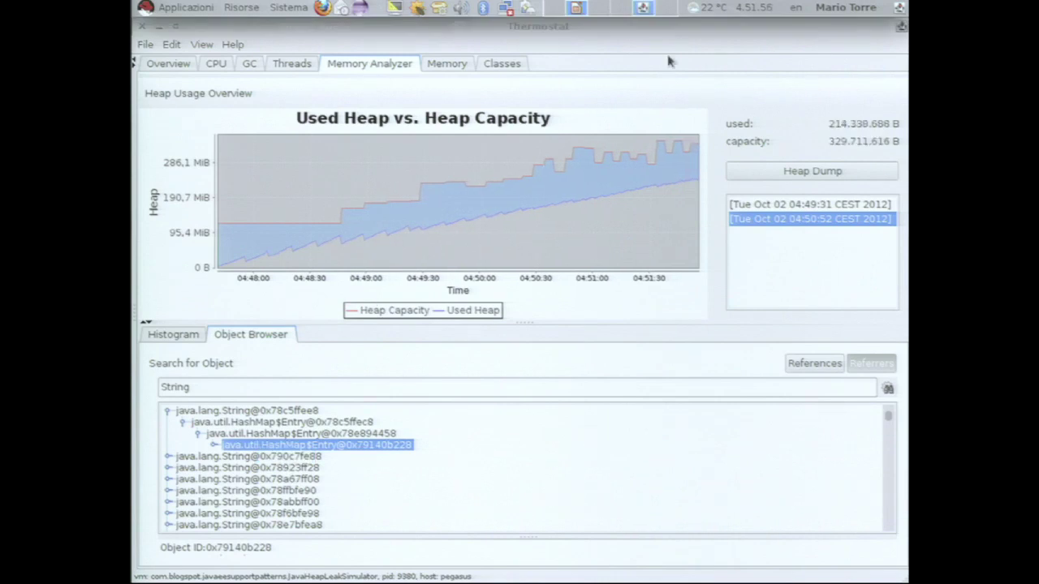
- Bring the Object Roots windows to the front and arrange them apart from a shifted, non-maximized Thermostat window
click(893, 6)
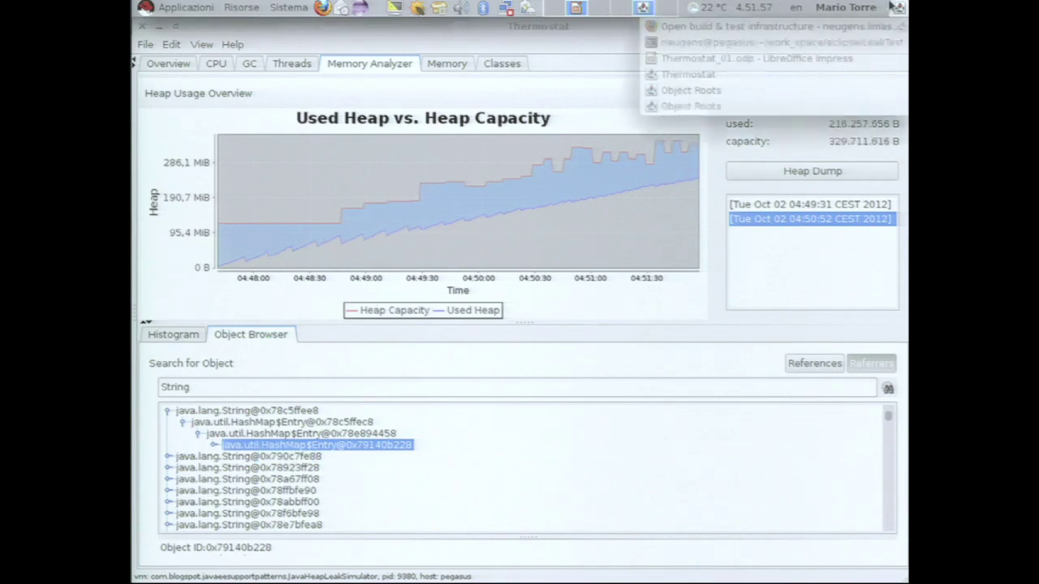
click(842, 95)
drag(726, 28, 646, 197)
right_click(455, 203)
click(486, 237)
key(Up)
key(Up)
key(Up)
key(Up)
key(Up)
key(Up)
key(Up)
key(Right)
key(Right)
key(Right)
key(Right)
key(Right)
key(Right)
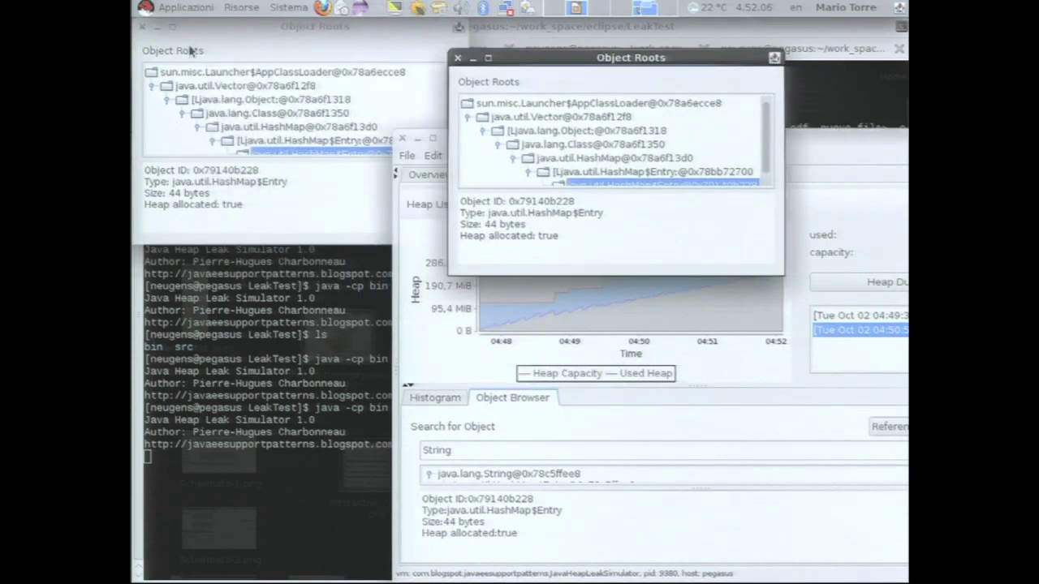
- Close the duplicate Object Roots window and enlarge the remaining one to examine the entry's full path to its root
click(143, 27)
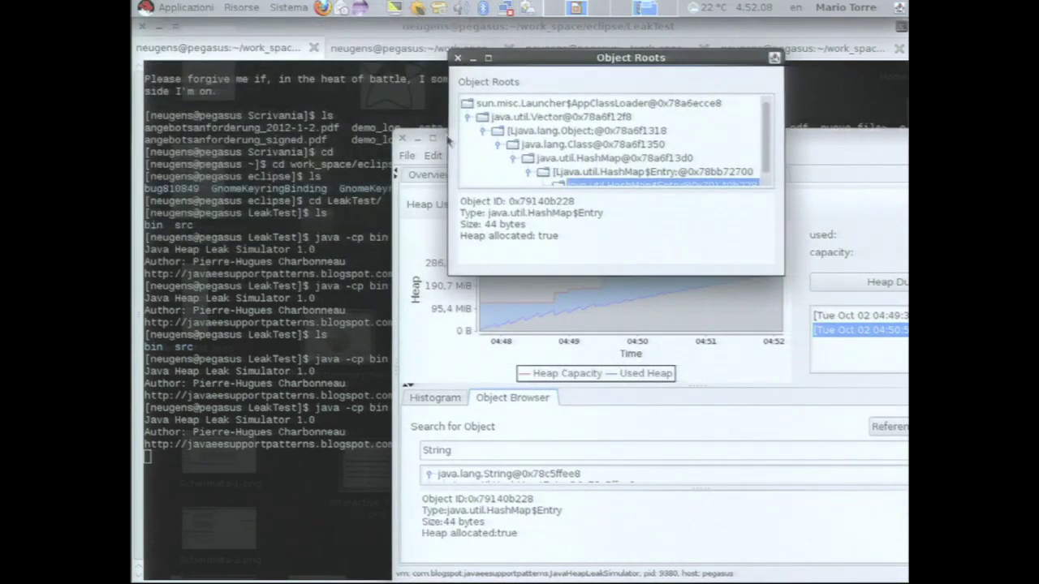
drag(703, 57, 429, 62)
drag(509, 277, 690, 411)
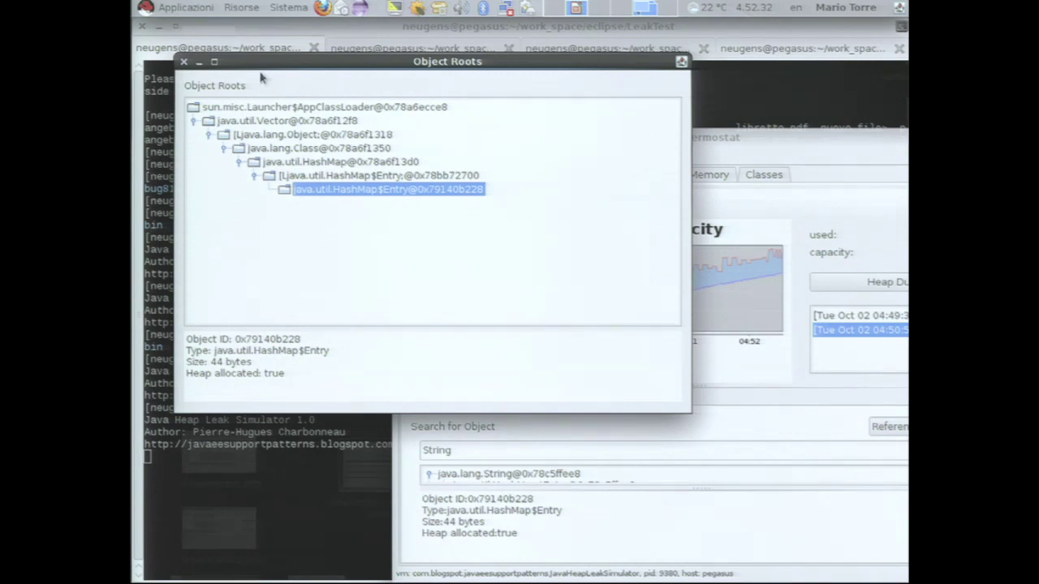
- Close the Object Roots window and maximize the Thermostat window on the simulator's memory regions
click(184, 61)
double_click(526, 135)
click(448, 64)
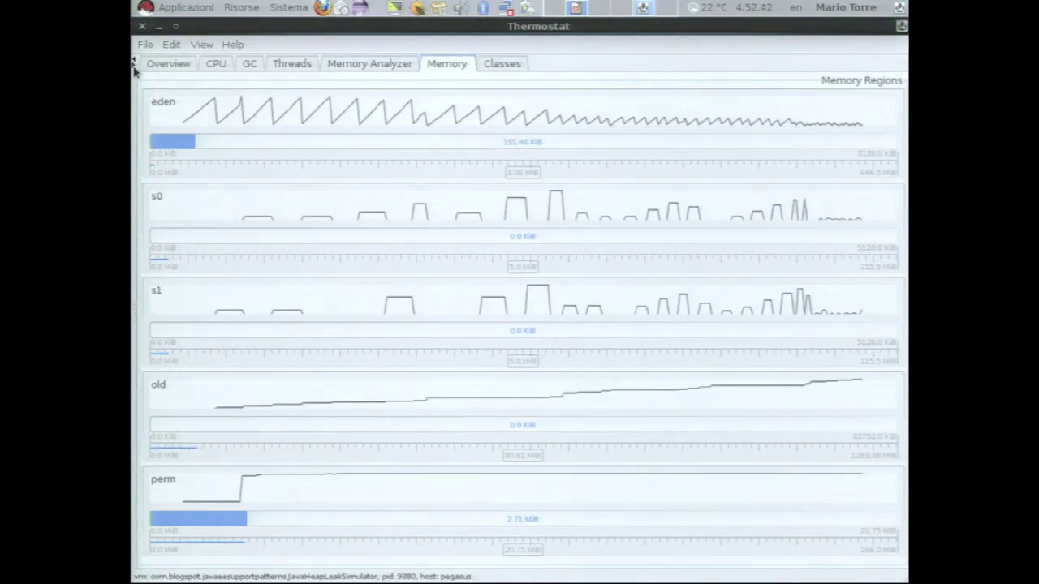
- Briefly reveal and hide the host and VM list, and examine the eden, s0, old and perm memory regions
click(134, 64)
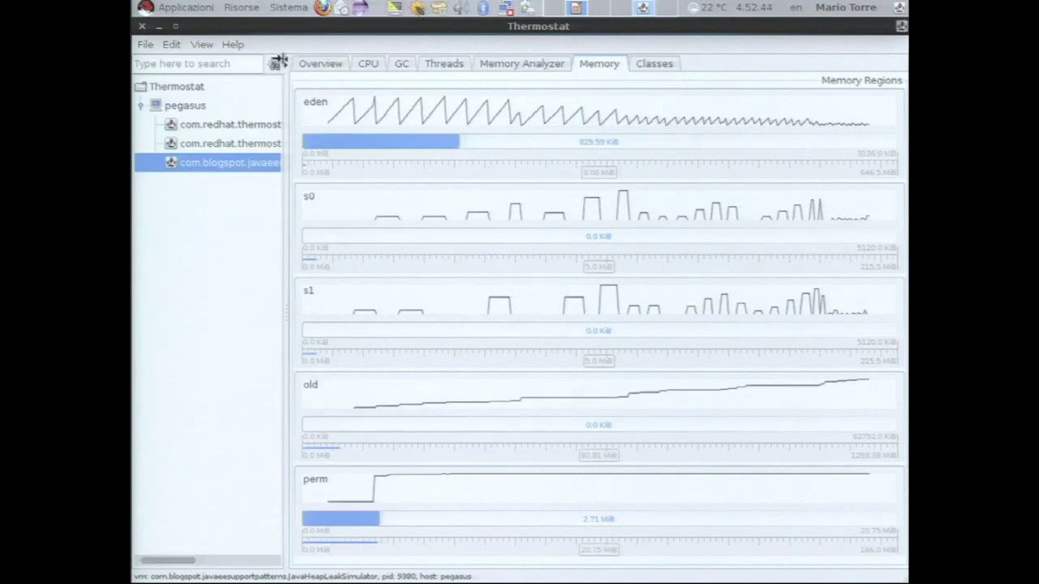
click(285, 63)
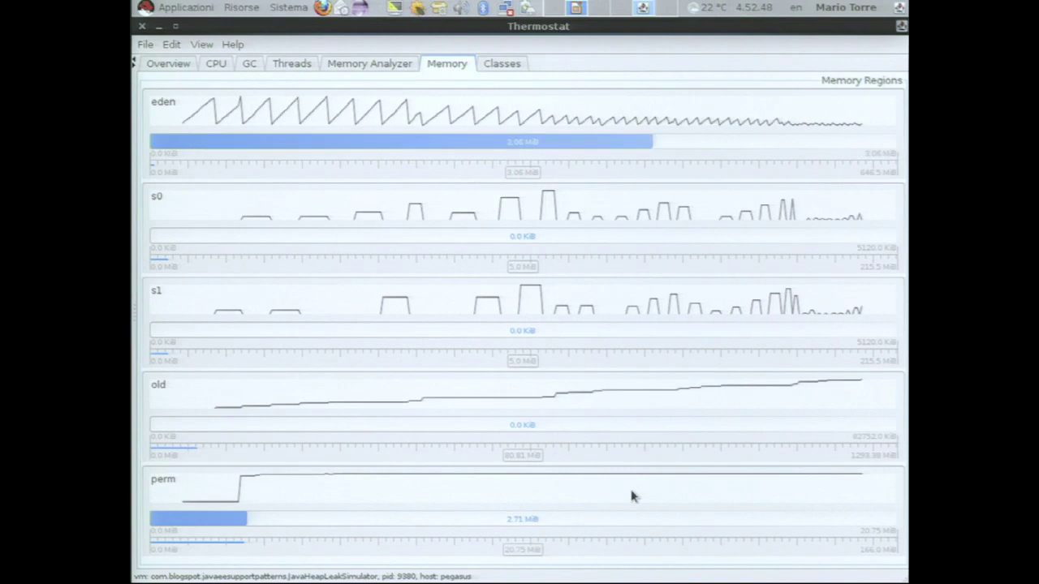
mouse_move(633, 497)
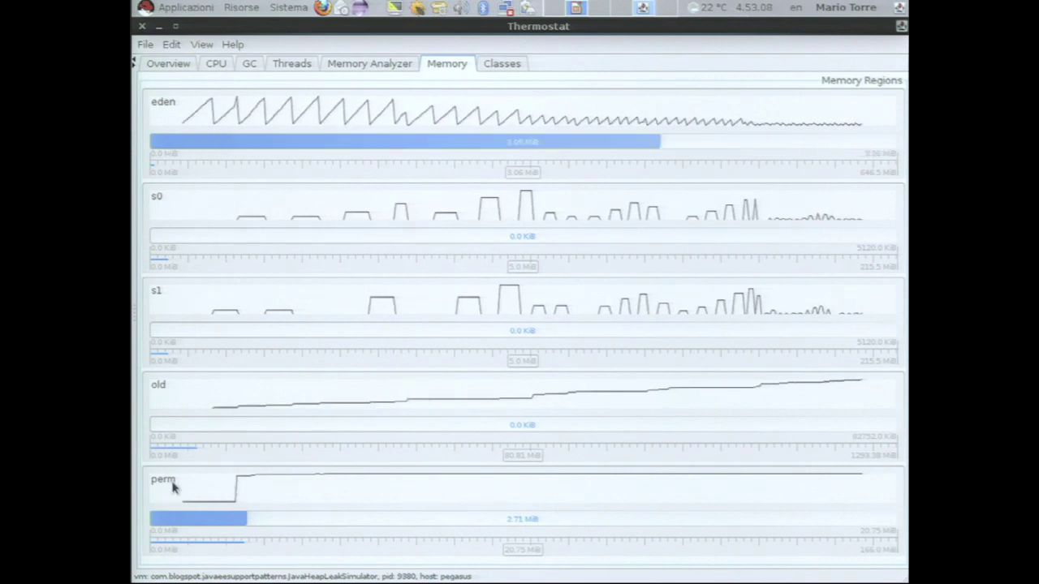
mouse_move(174, 491)
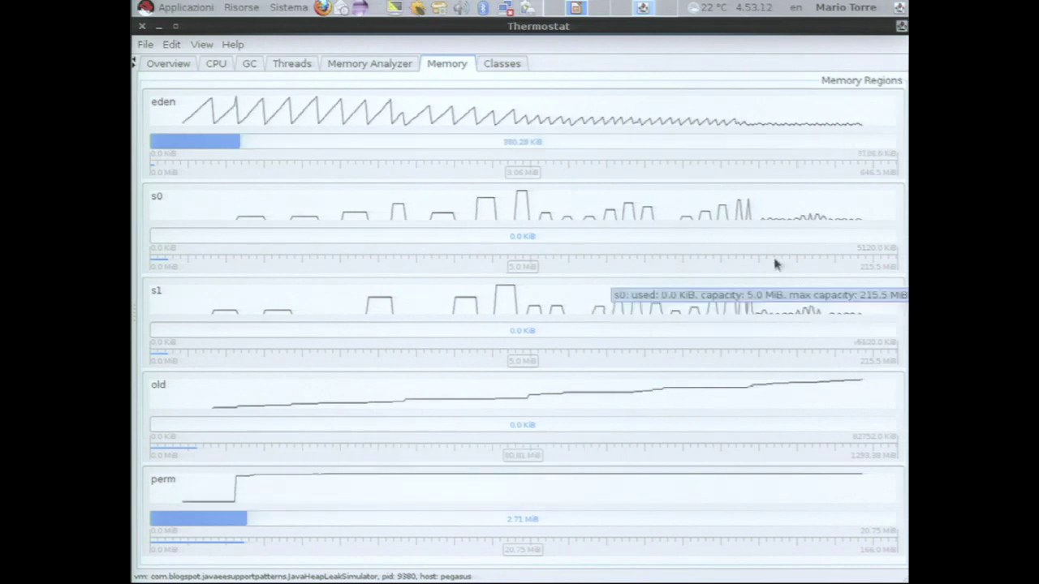
mouse_move(623, 170)
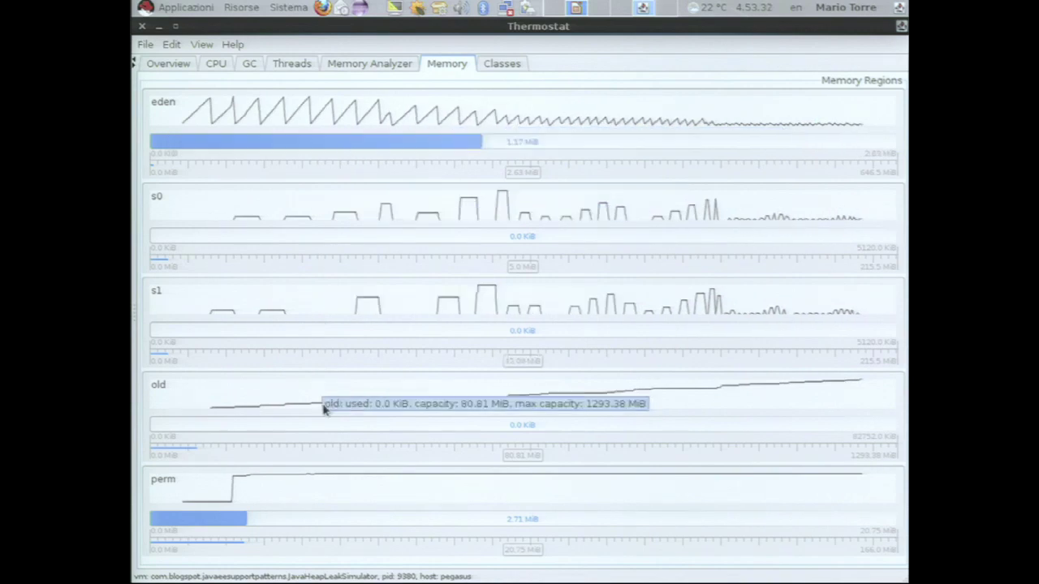
- Check the garbage collector time charts and the Used Heap vs. Heap Capacity chart
click(247, 64)
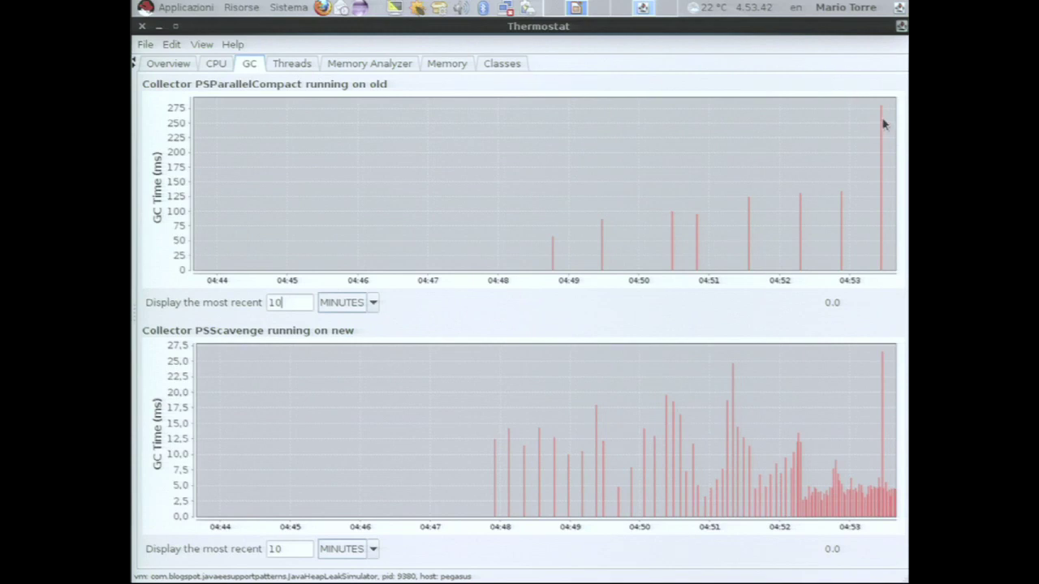
click(364, 65)
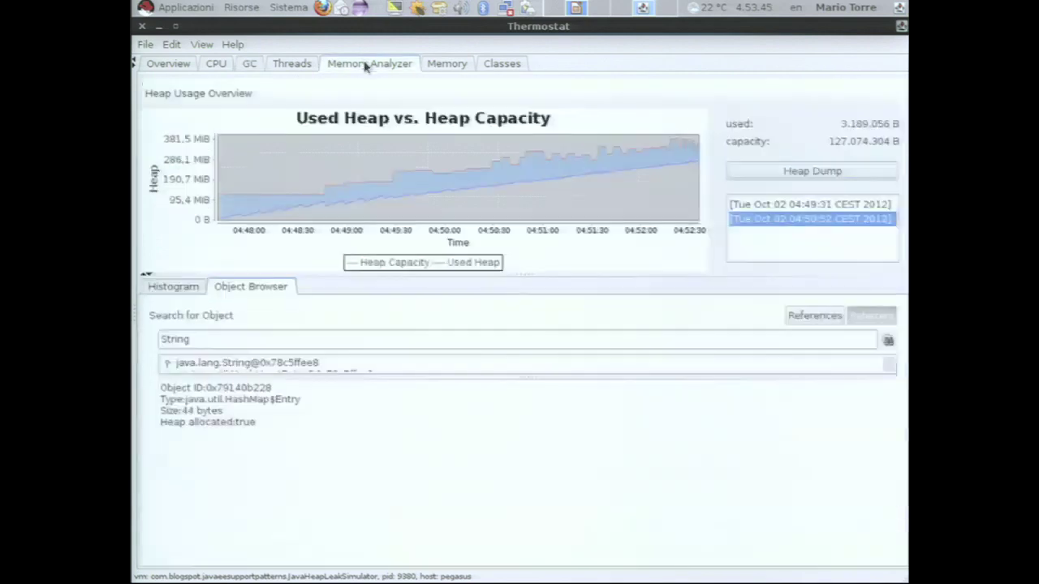
- Return to the memory regions and examine the usage and capacity of eden, the survivor spaces and old
click(452, 64)
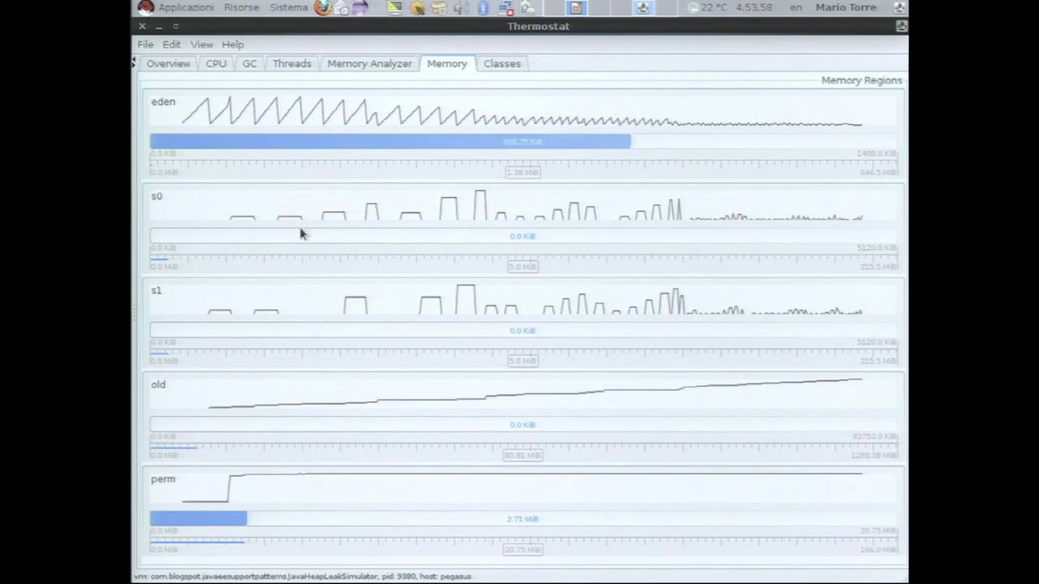
mouse_move(385, 233)
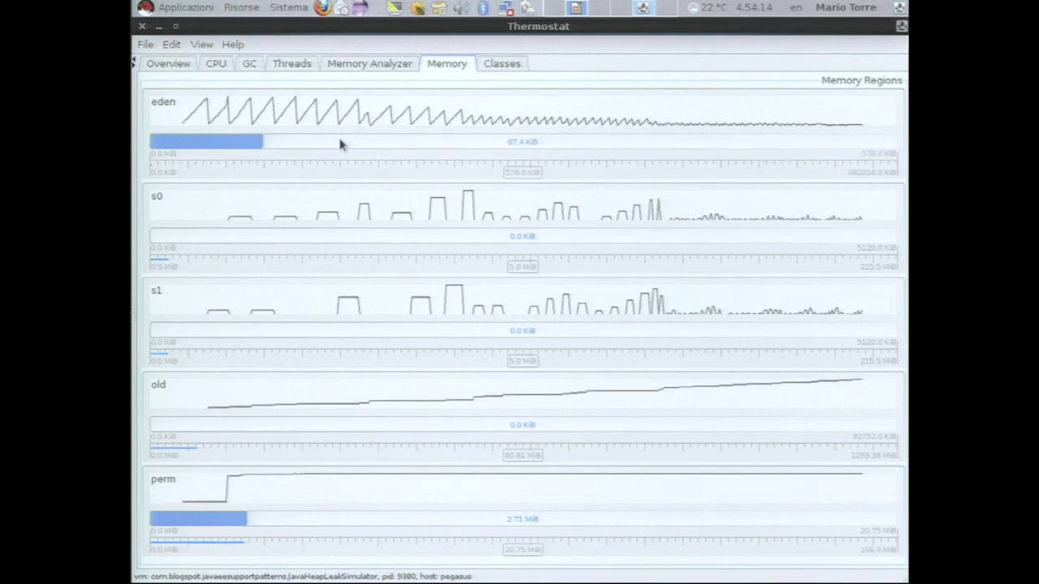
mouse_move(340, 143)
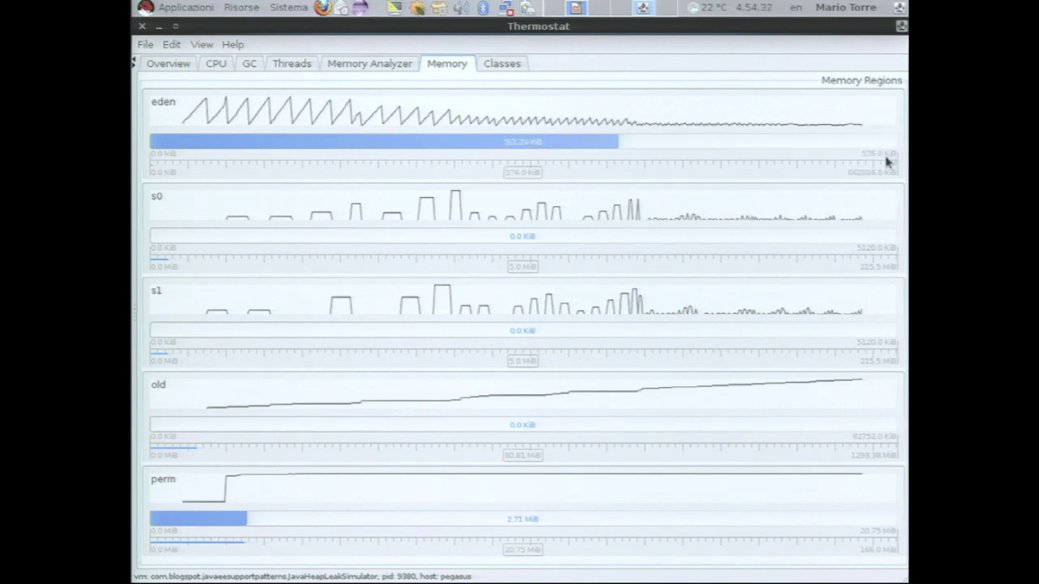
mouse_move(887, 164)
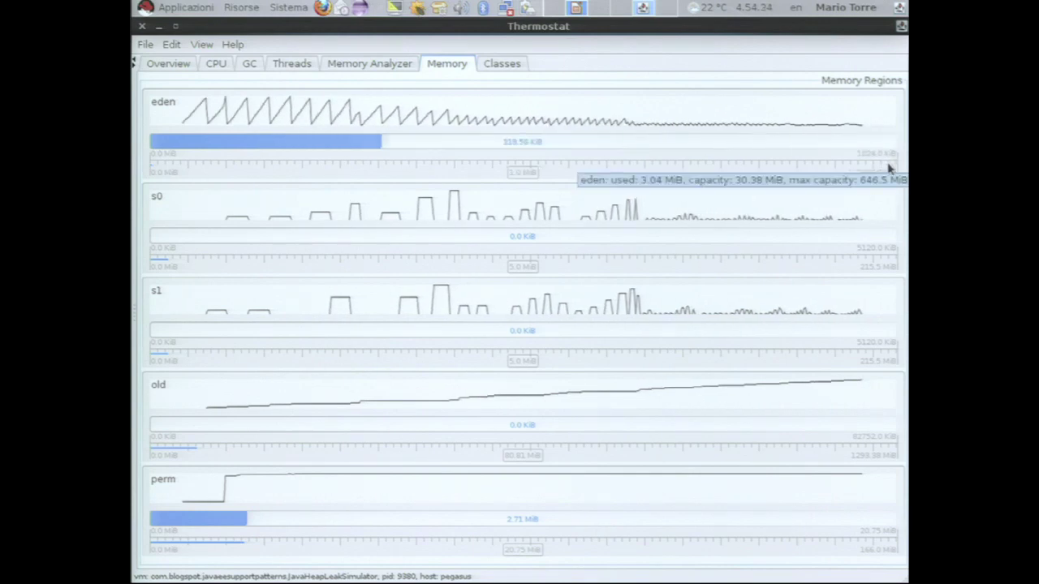
mouse_move(362, 404)
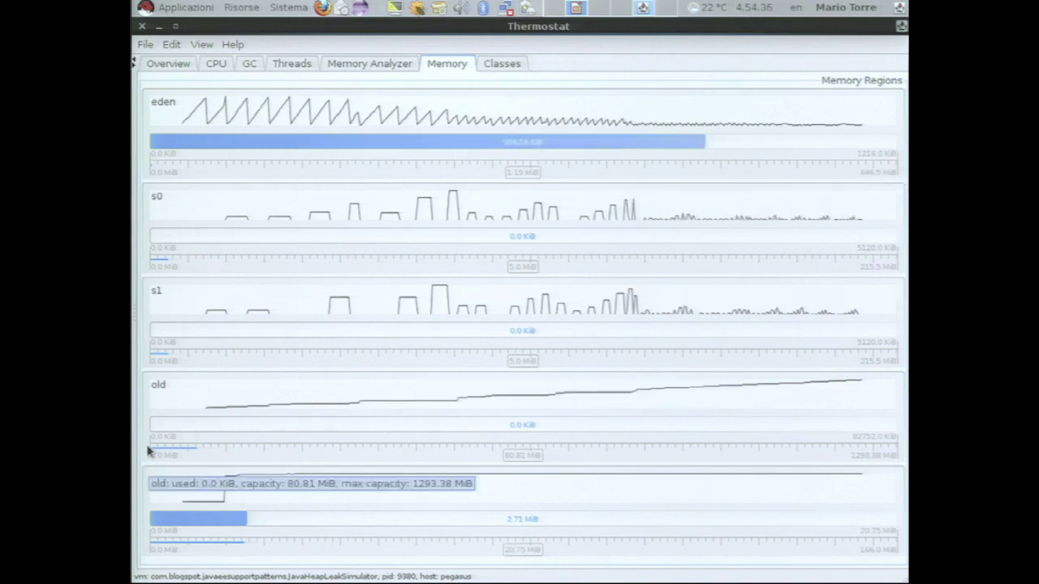
mouse_move(344, 296)
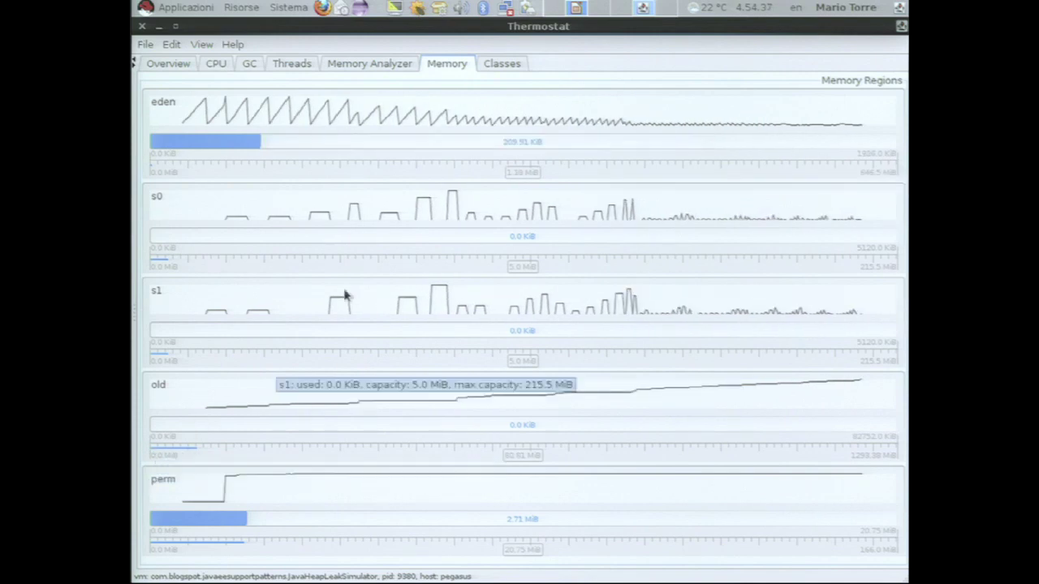
- Review the simulator's loaded classes chart and its process and Java information
click(498, 67)
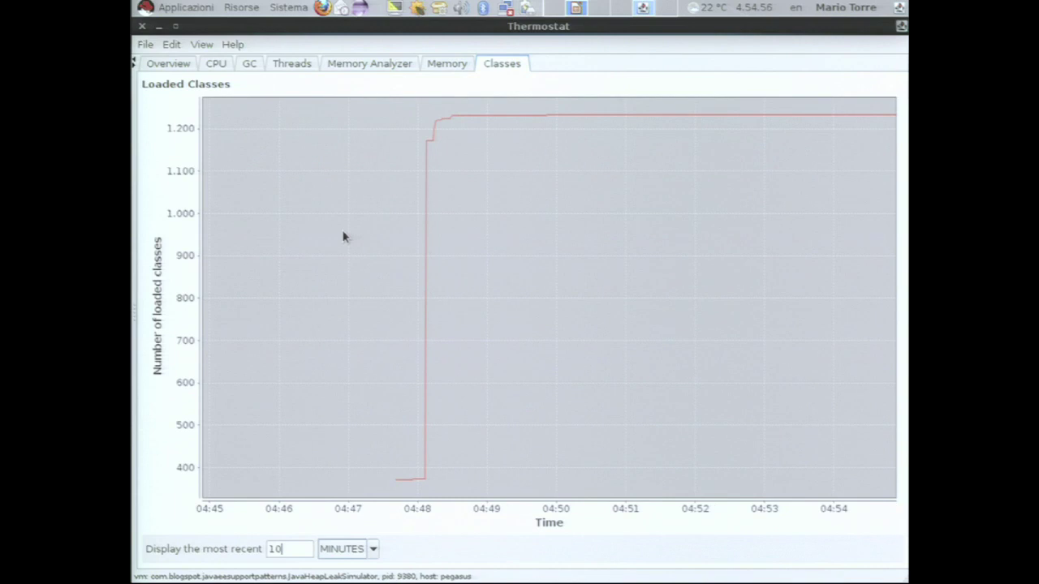
click(168, 67)
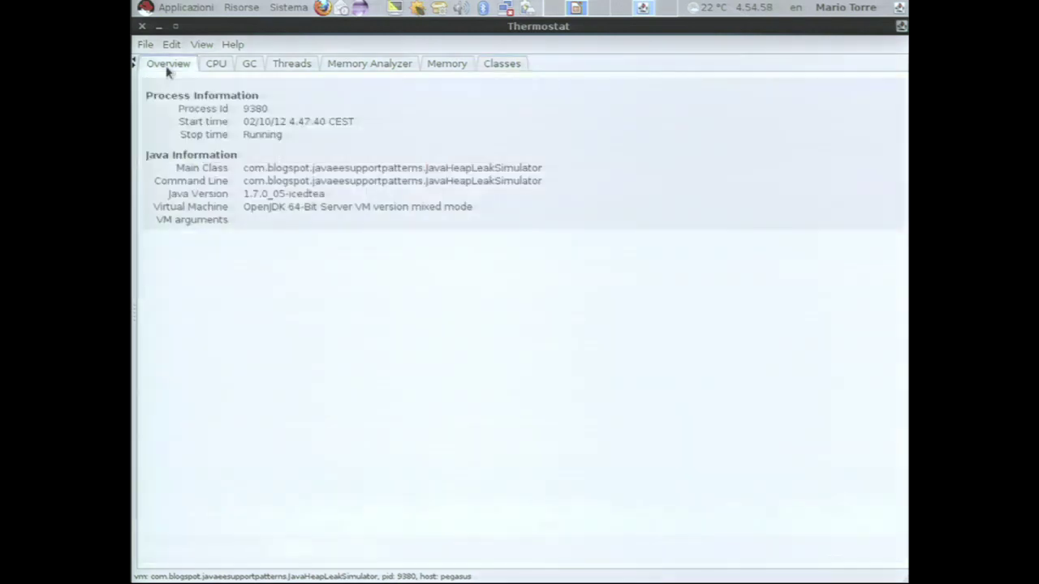
- Close Thermostat and stop the running JavaHeapLeakSimulator in the terminal
click(142, 27)
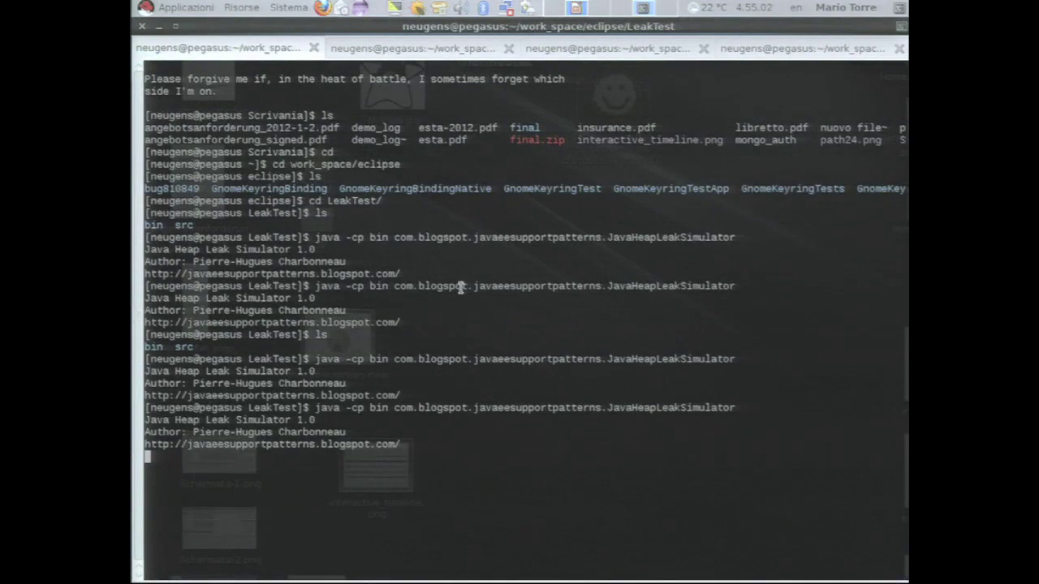
key(ctrl+c)
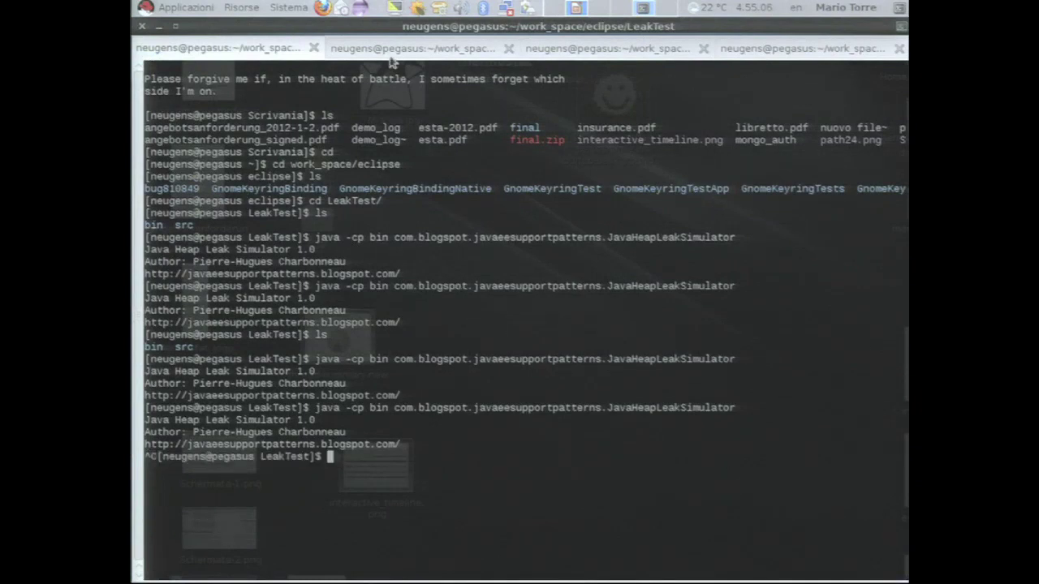
- In the terminal session used to launch the Thermostat GUI, run ./distribution/target/bin/thermostat help
click(392, 51)
click(592, 50)
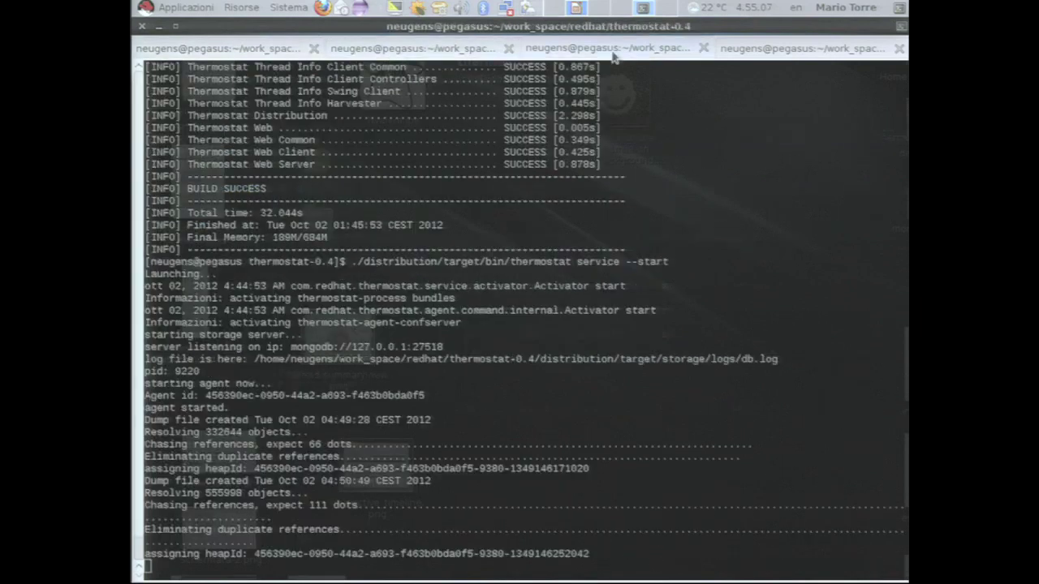
click(742, 52)
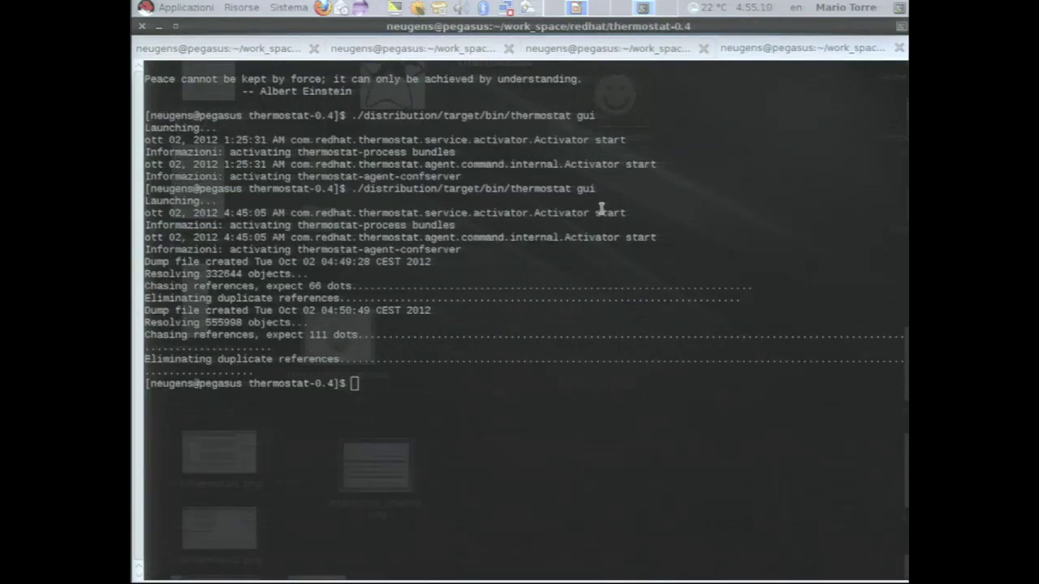
key(Up)
key(BackSpace)
key(BackSpace)
key(BackSpace)
text(help)
key(Return)
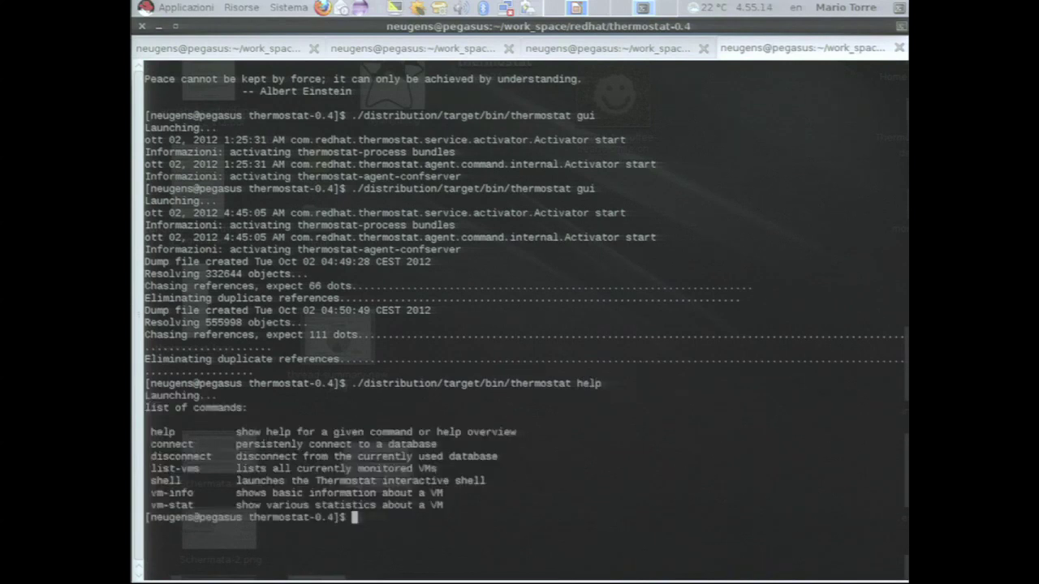
- List the monitored virtual machines by running ./distribution/target/bin/thermostat list-vms
key(Up)
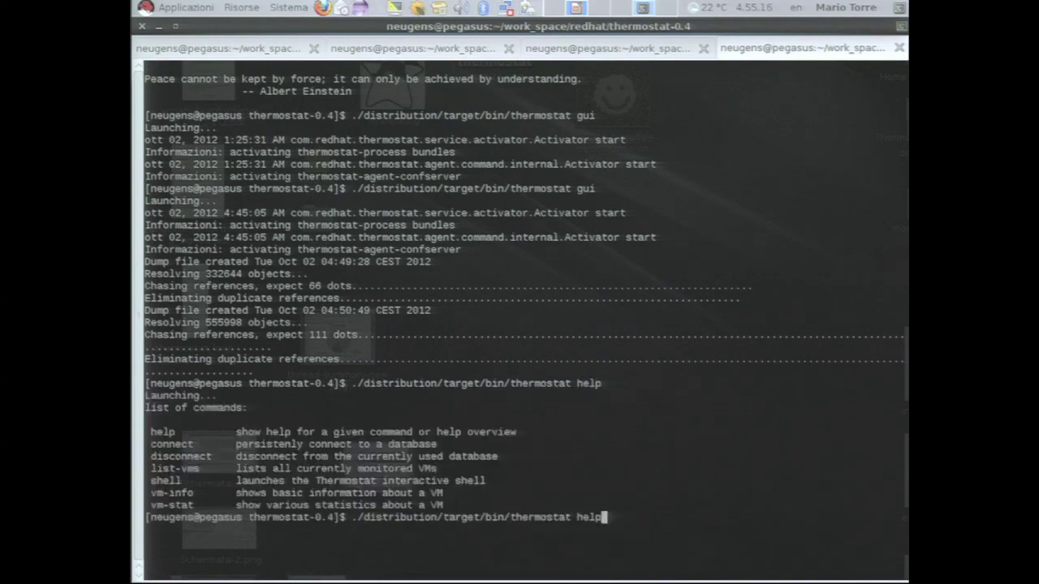
key(BackSpace)
key(BackSpace)
key(BackSpace)
key(BackSpace)
text(list-vms)
key(Return)
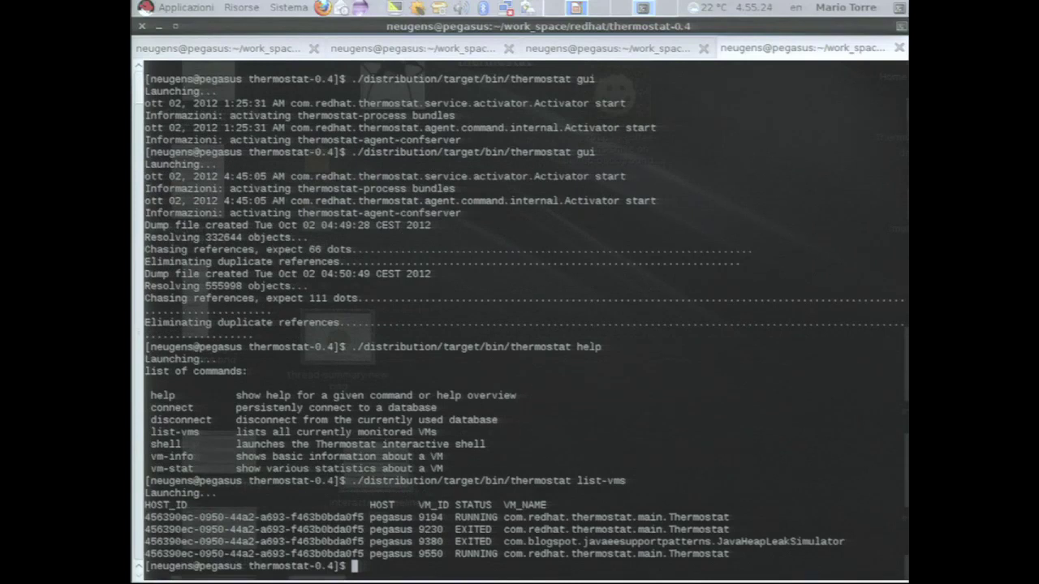
- Compose the command ./distribution/target/bin/thermostat vm-stat with -vmId=9194, taking the ID from the listed running Thermostat VM
key(Up)
key(BackSpace)
key(BackSpace)
key(BackSpace)
key(BackSpace)
key(BackSpace)
key(BackSpace)
key(BackSpace)
key(BackSpace)
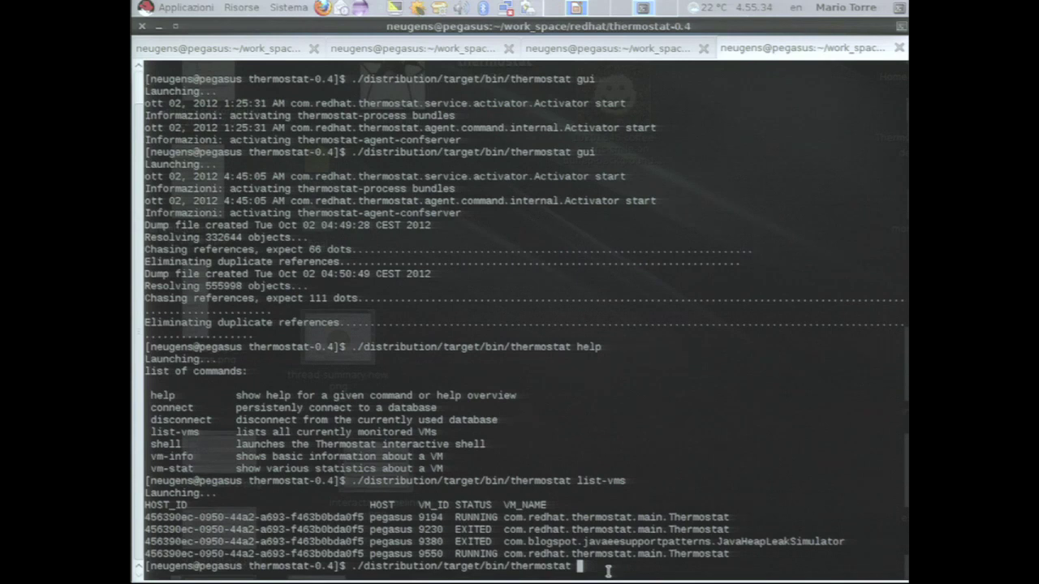
text(vm-stat -vmId)
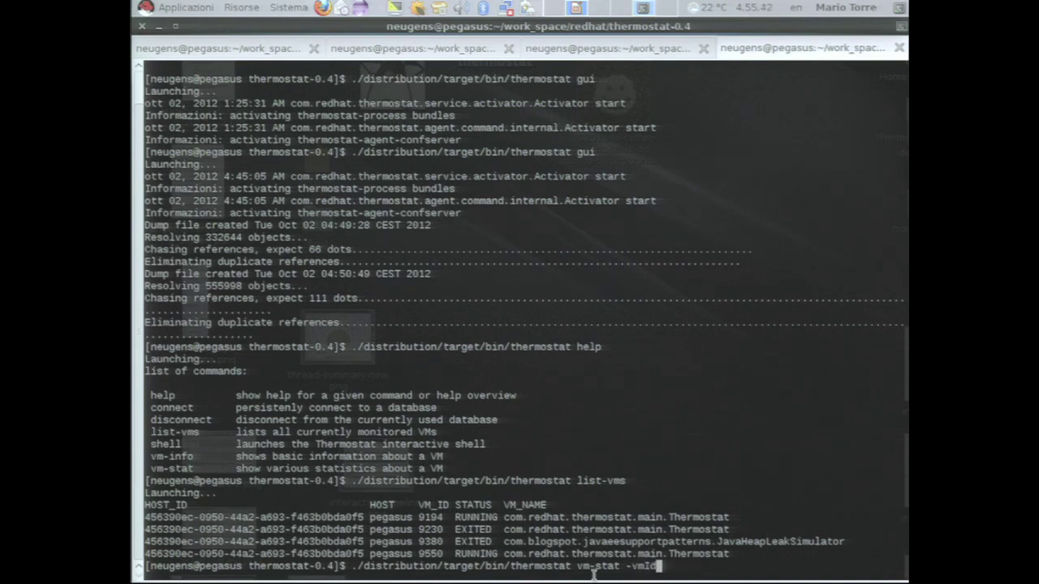
text(=)
double_click(431, 517)
middle_click(425, 509)
- Add the -hostId= option with the HOST_ID listed for VM 9194 and run the vm-stat command
text(-)
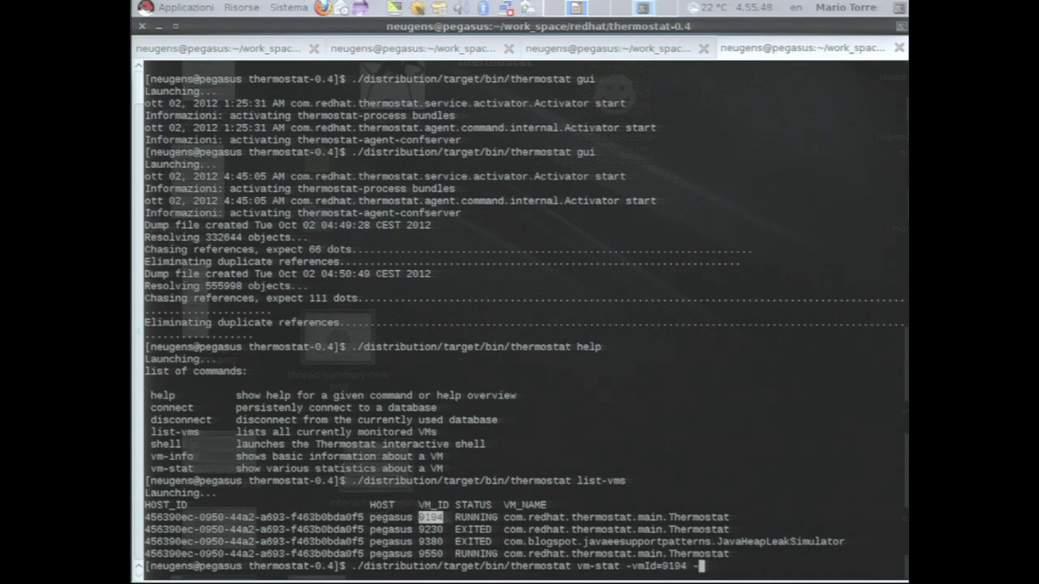
text(hostId=)
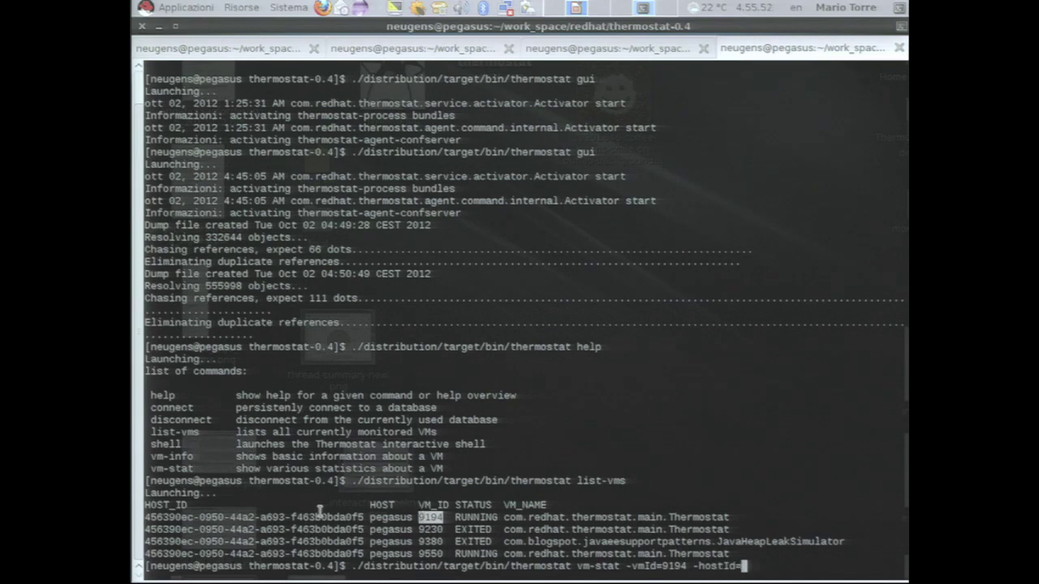
double_click(318, 517)
middle_click(319, 510)
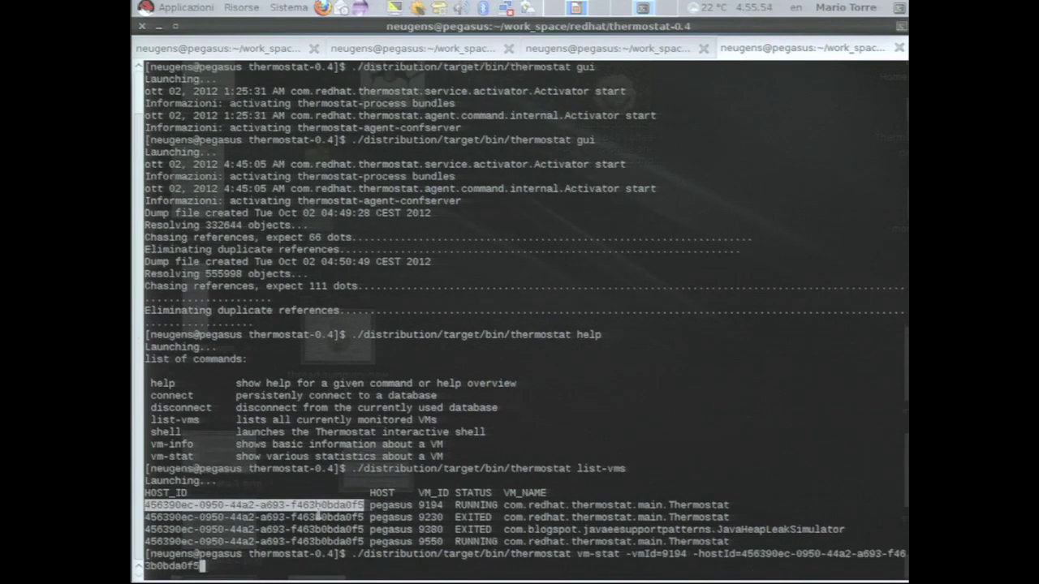
key(Return)
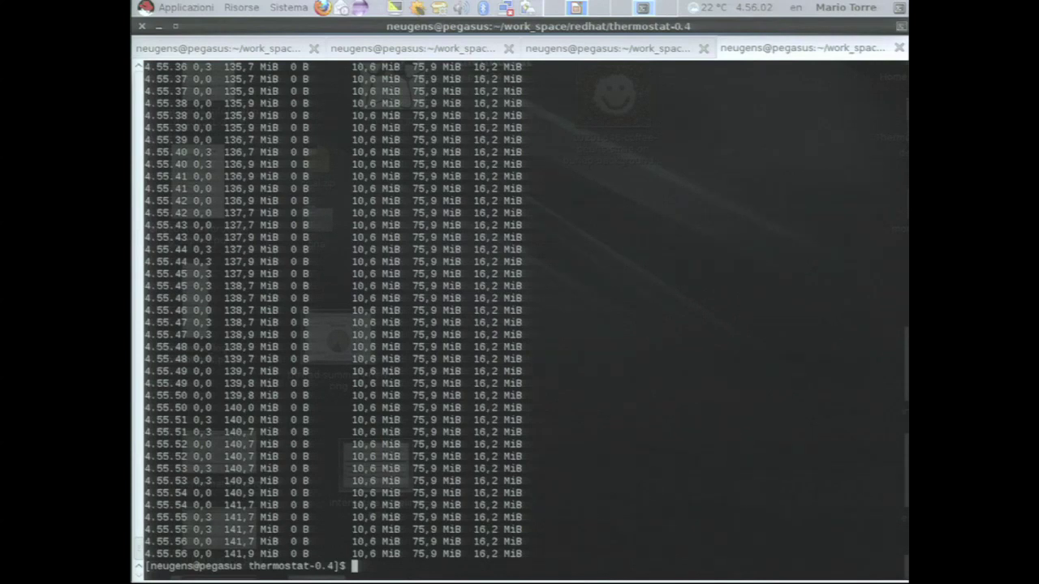
- Leave the command line empty and switch to the Thermostat_01.odp presentation in LibreOffice Impress
key(Up)
key(Down)
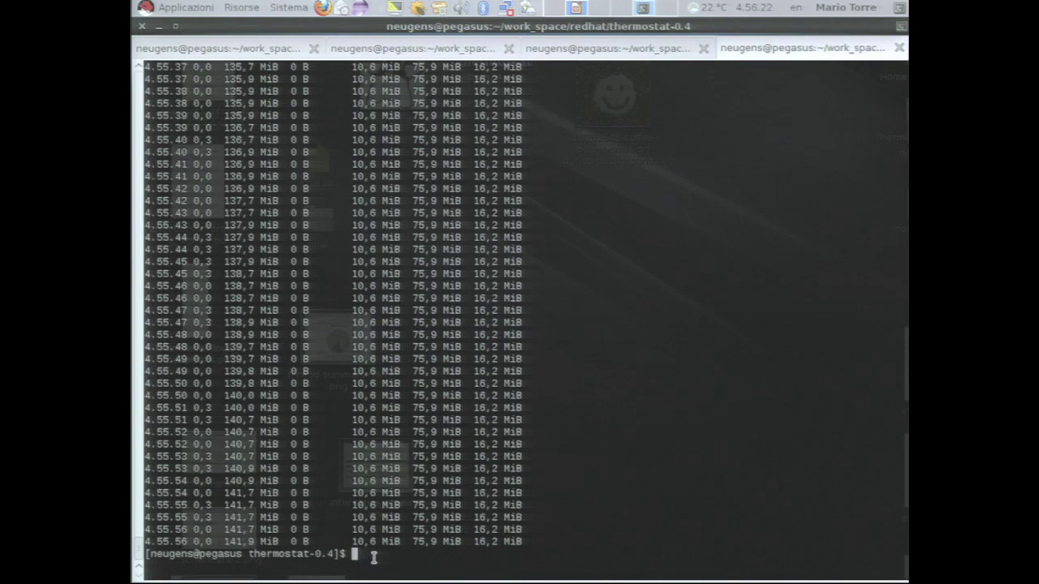
click(576, 8)
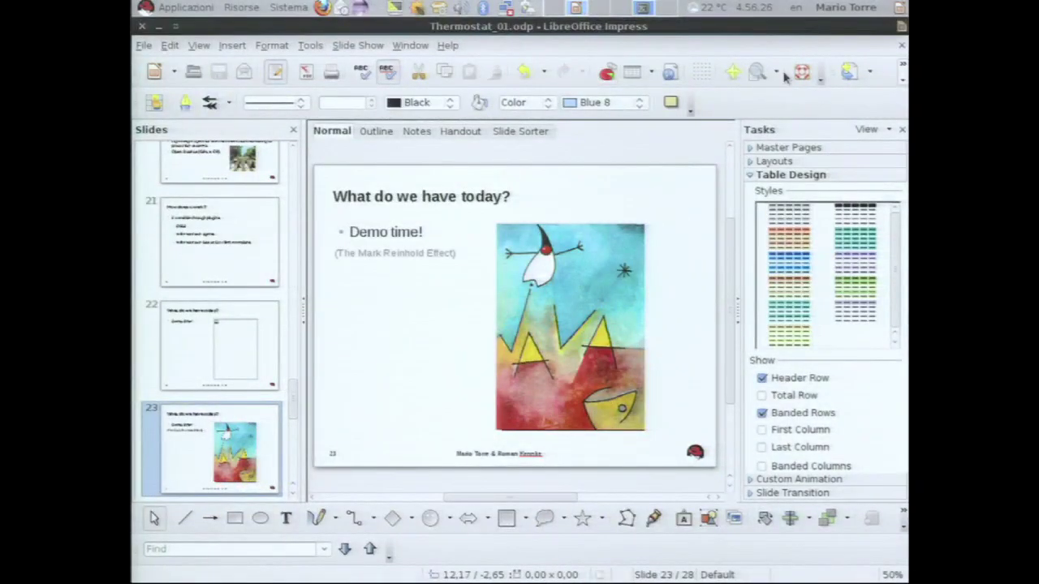